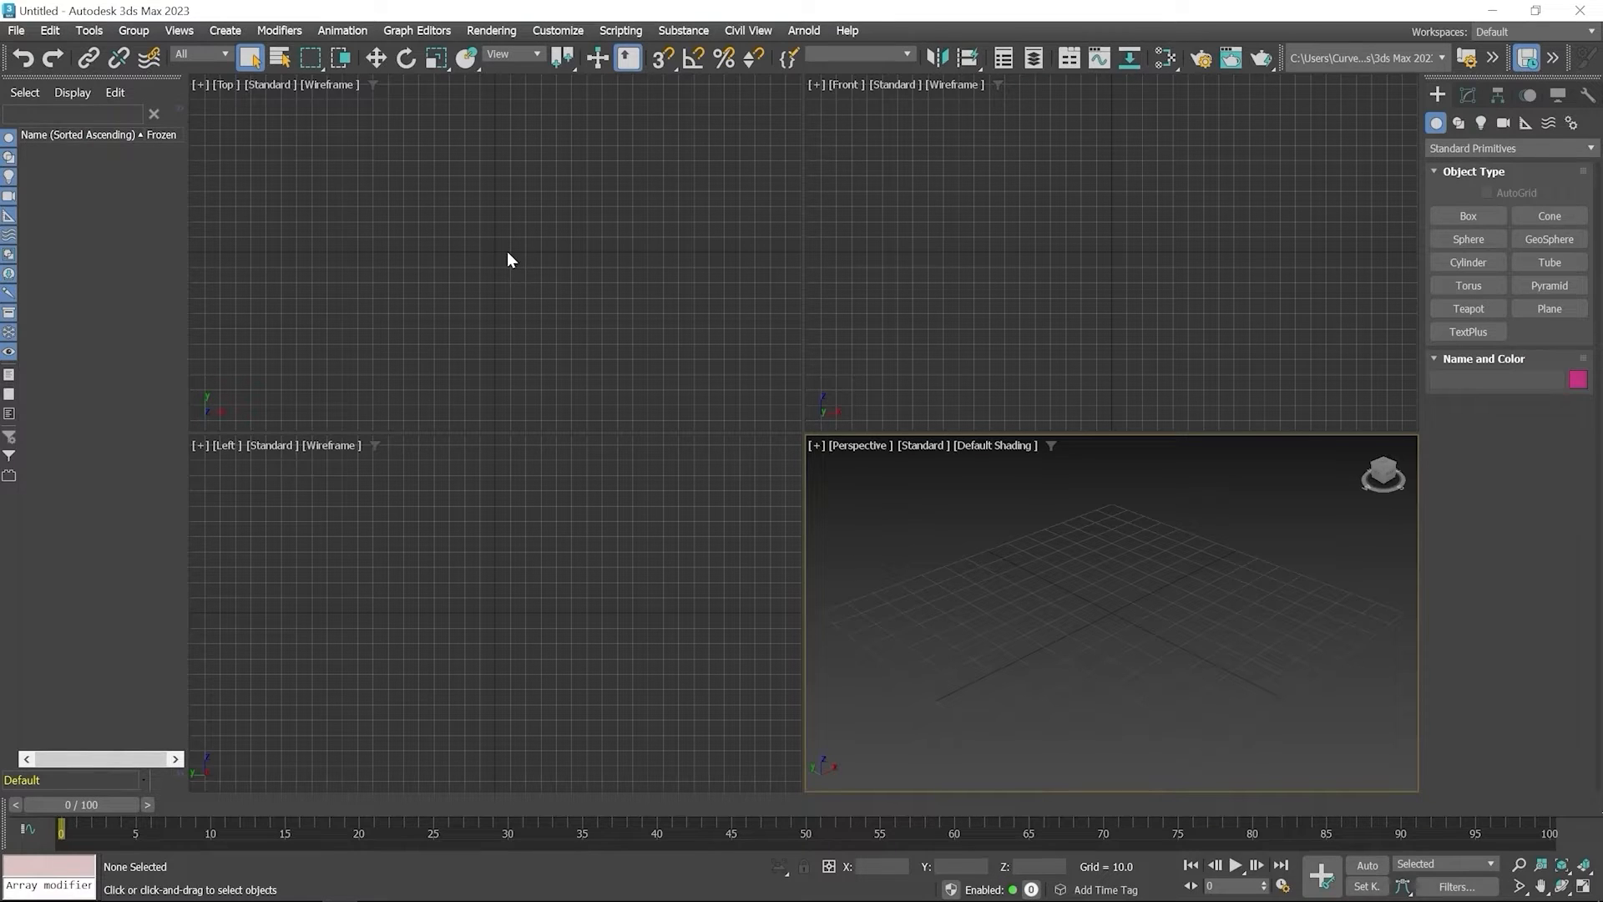
# Switch the snap mode to 2.5D and toggle snapping off and back on, leaving it enabled for the Top view
pyautogui.click(667, 59)
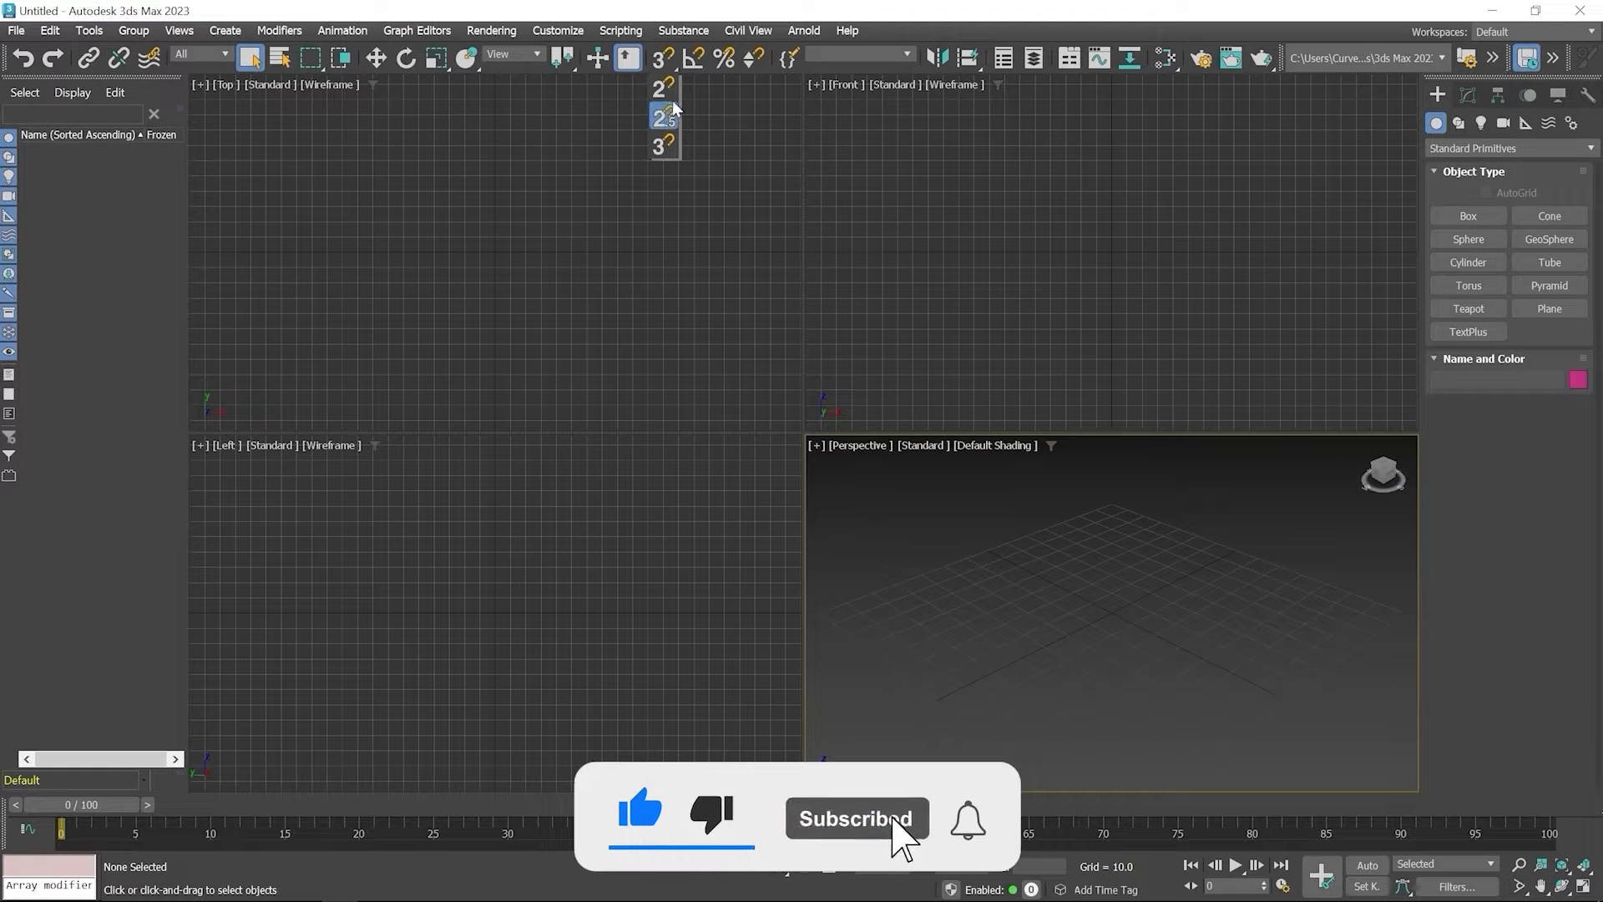
pyautogui.moveTo(668, 121); pyautogui.dragTo(673, 120)
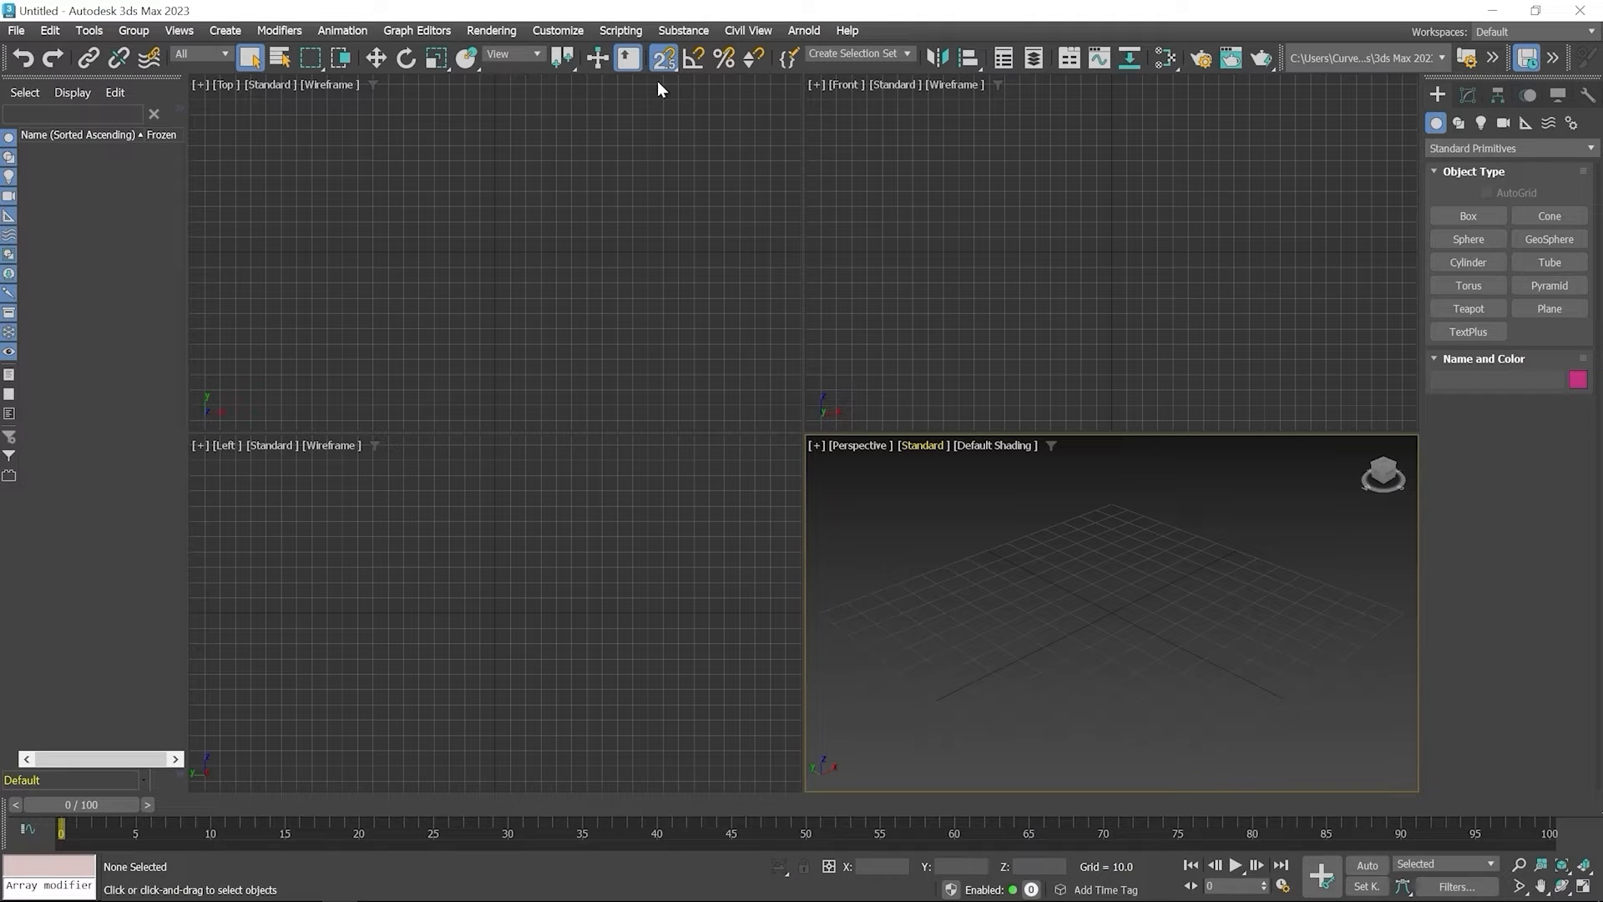
pyautogui.click(659, 89)
pyautogui.press('s')
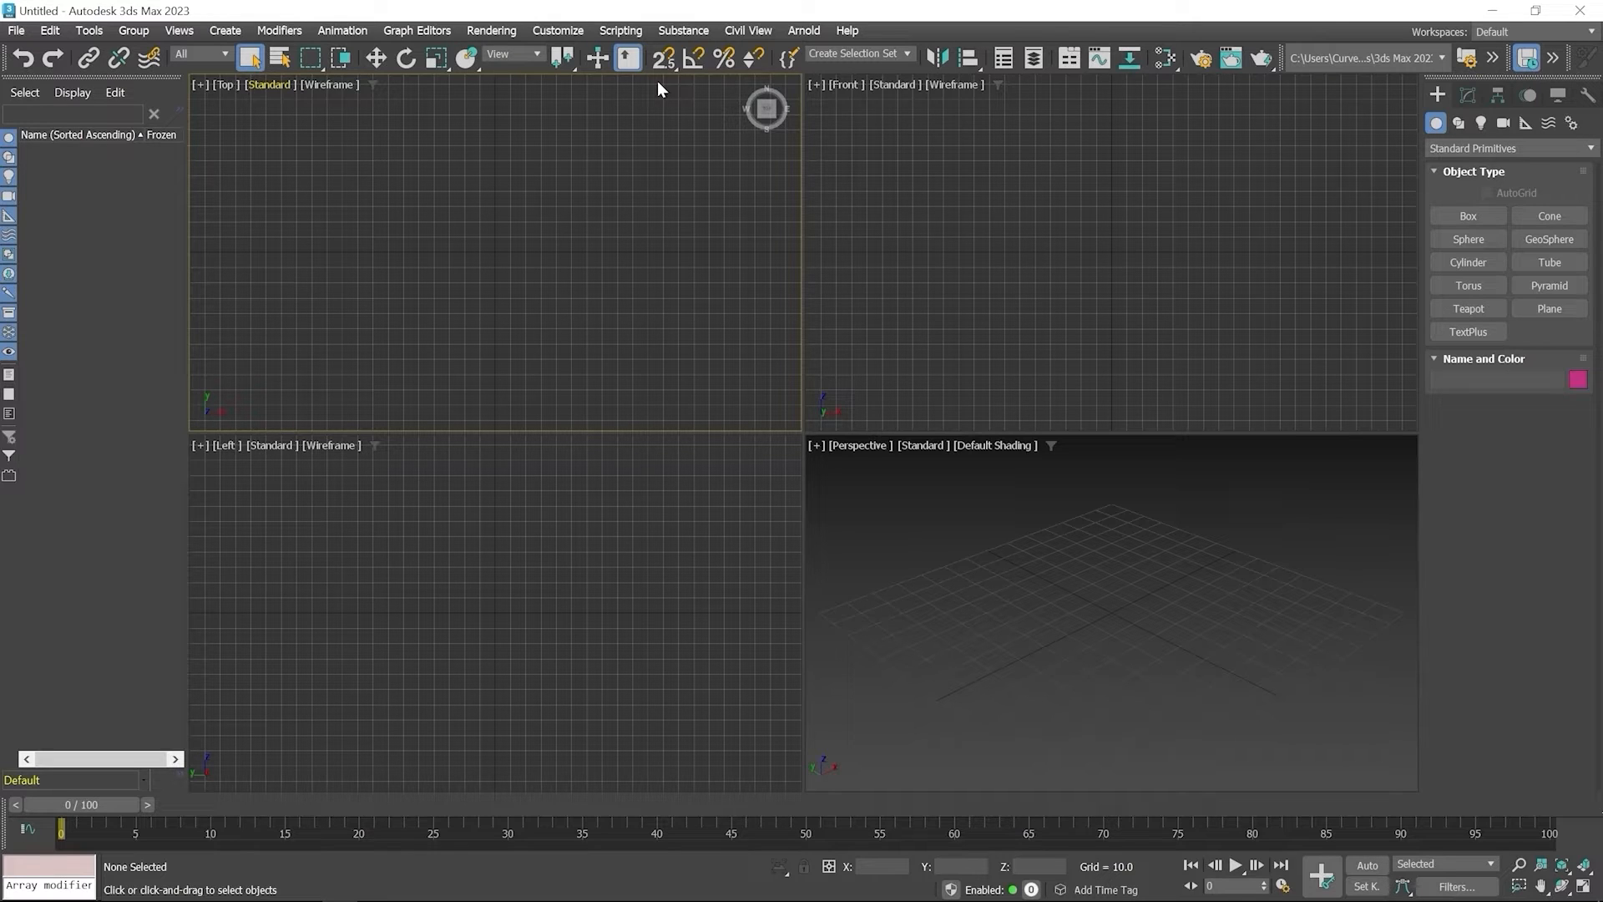
pyautogui.press('s')
# Draw a box in the Top view on grid points, 20 long, 30 wide and 20 high
pyautogui.click(1467, 217)
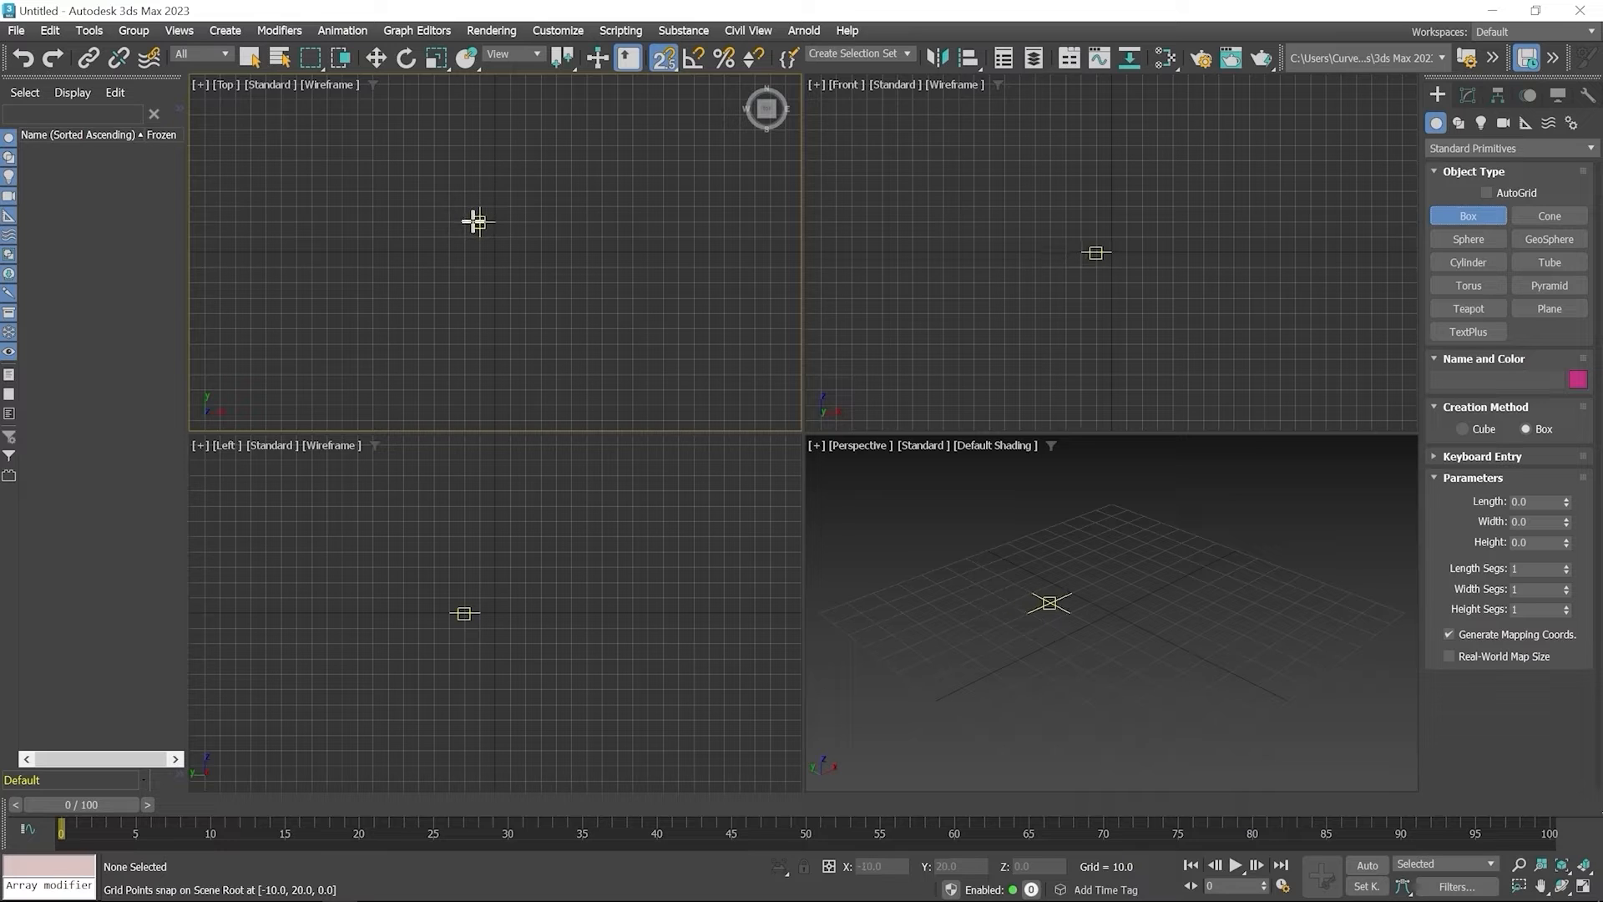
pyautogui.moveTo(476, 222); pyautogui.dragTo(519, 255)
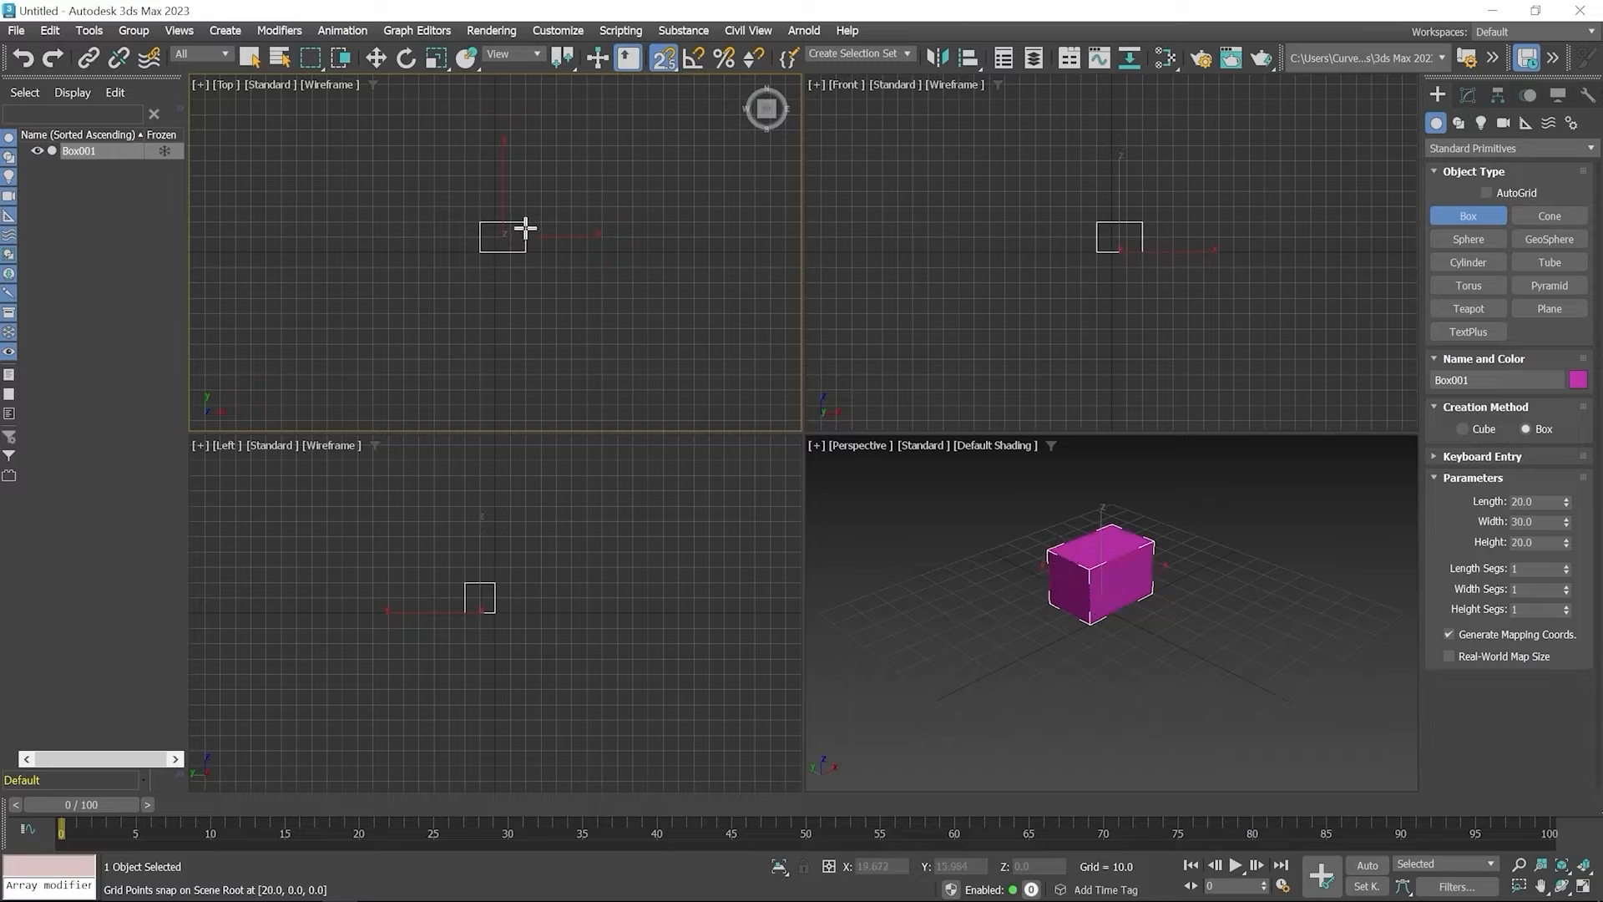
pyautogui.click(524, 239)
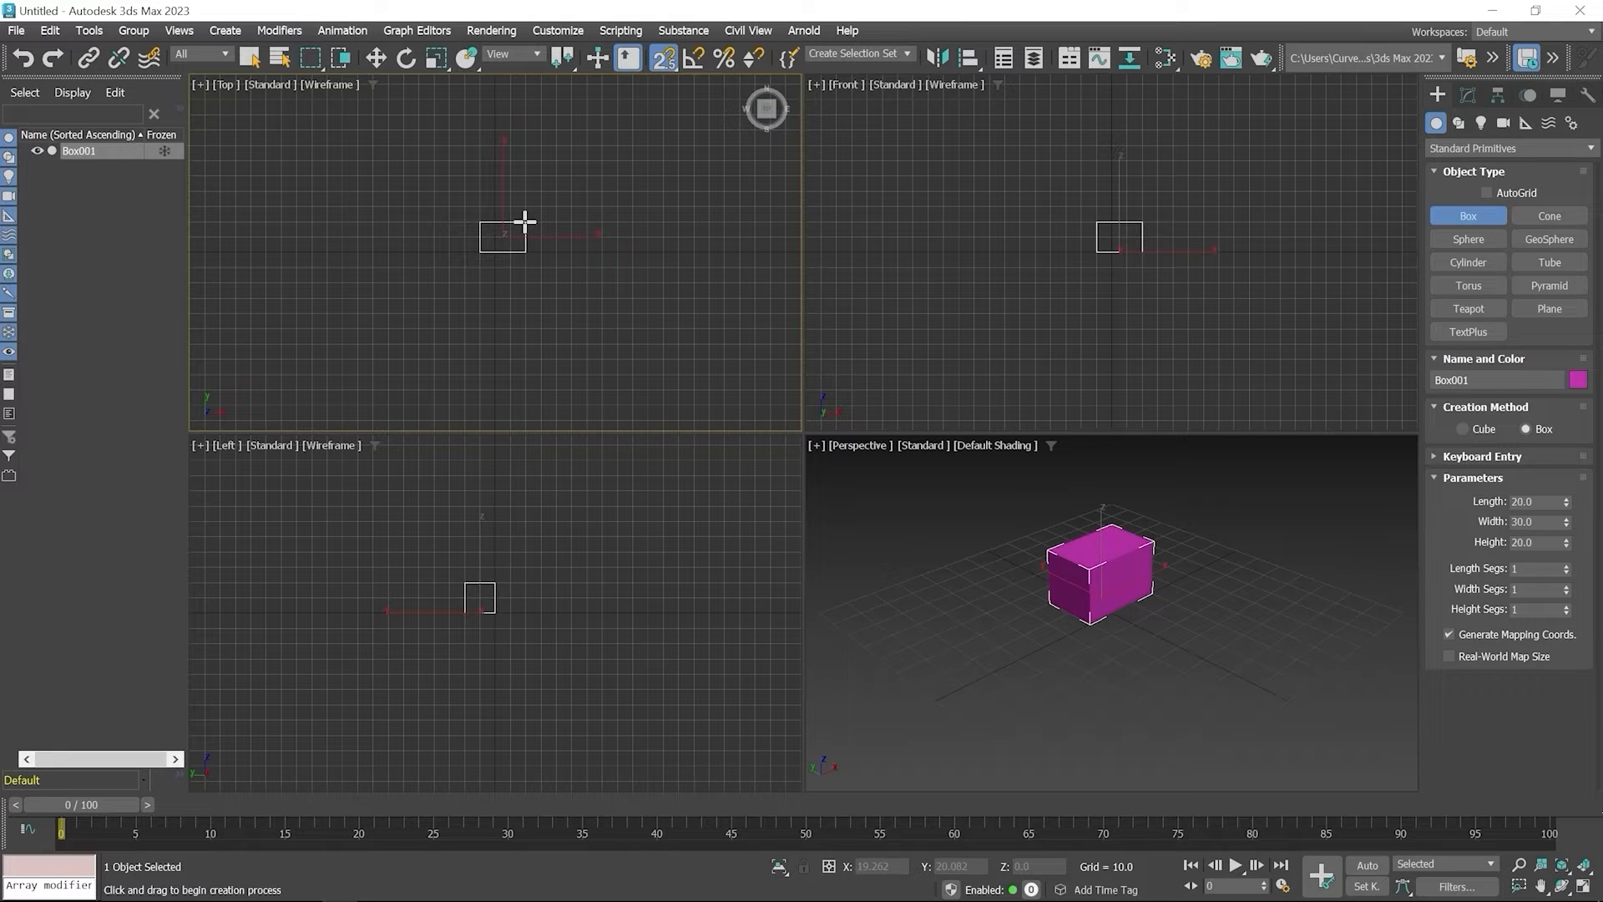
pyautogui.rightClick(649, 203)
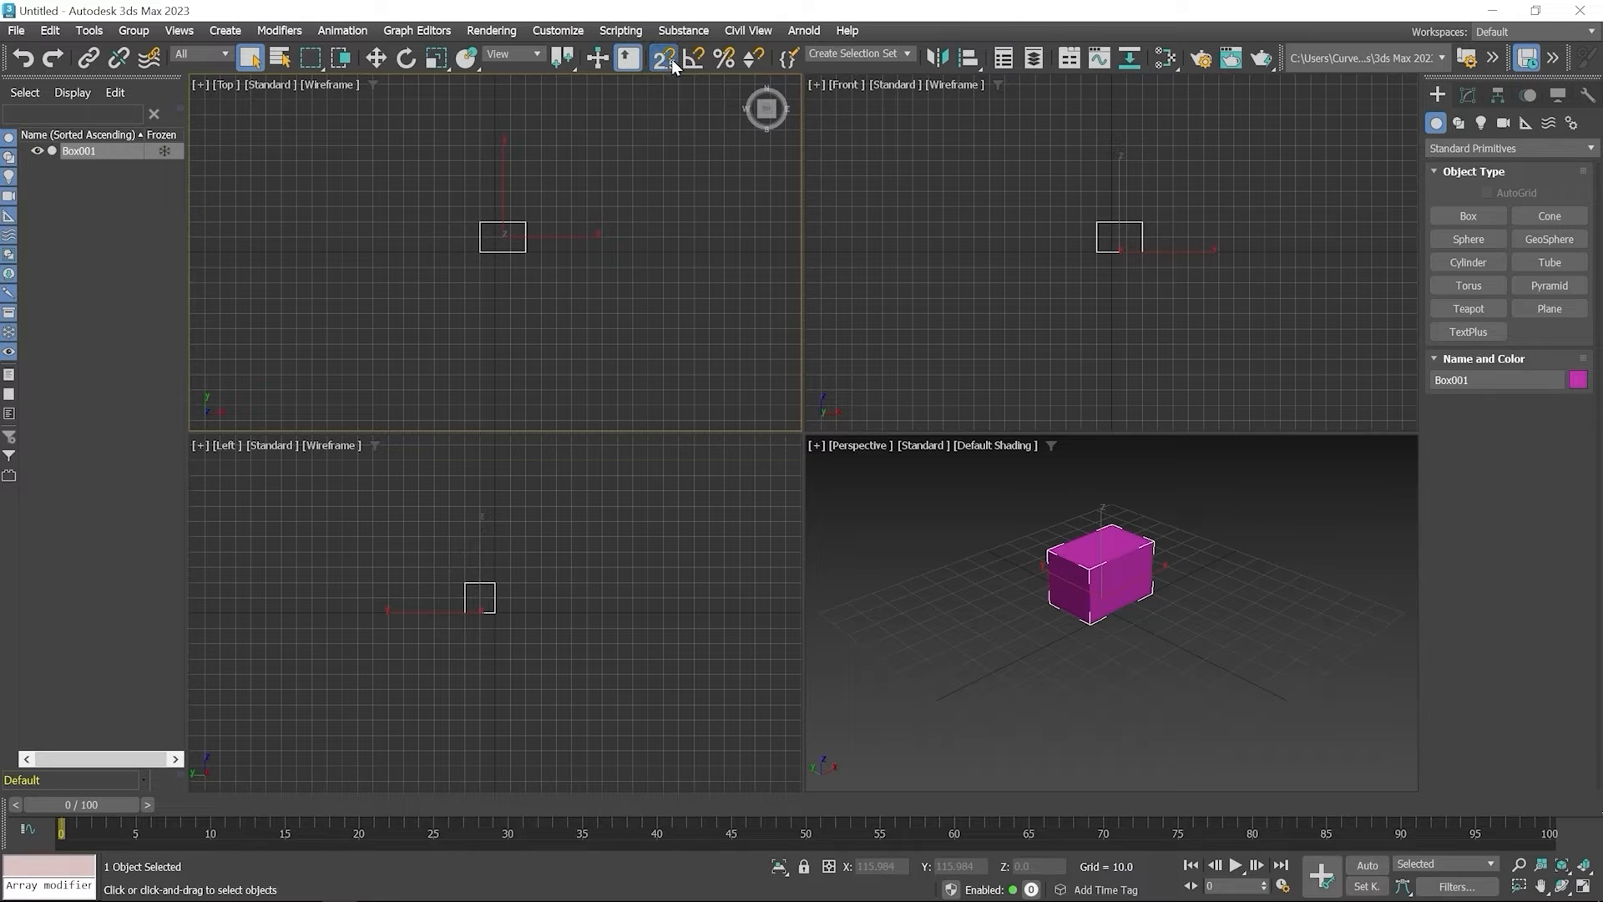
# Switch snapping to 2D and draw a rectangle 50 long and 70 wide beside the box in the Top view
pyautogui.moveTo(671, 59); pyautogui.dragTo(661, 90)
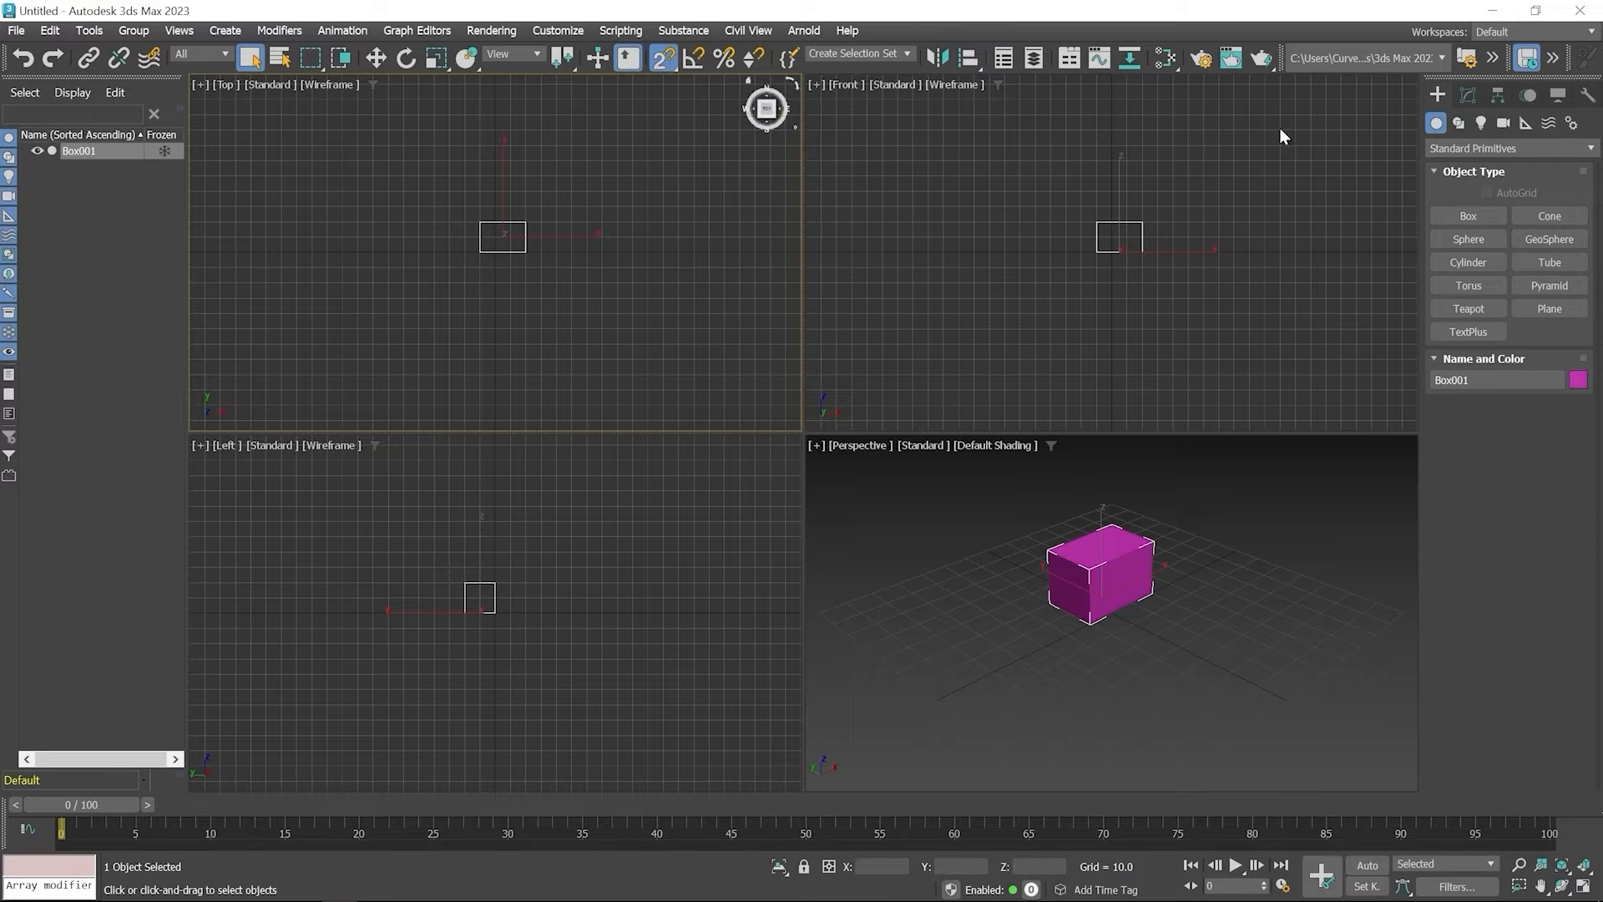
pyautogui.click(1459, 123)
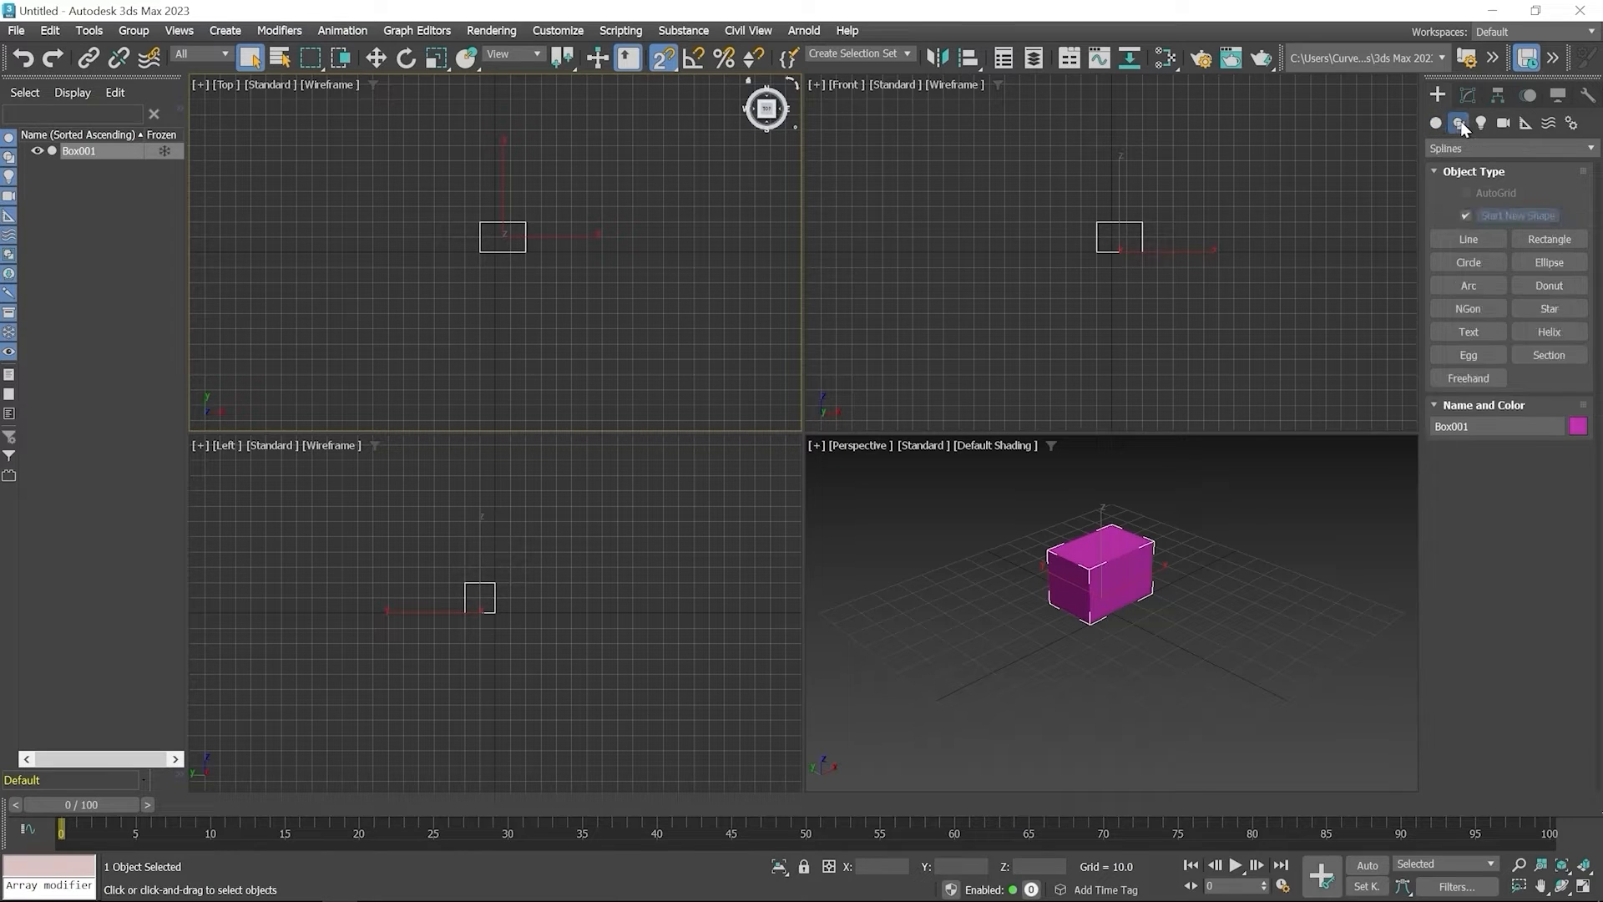
pyautogui.click(1554, 242)
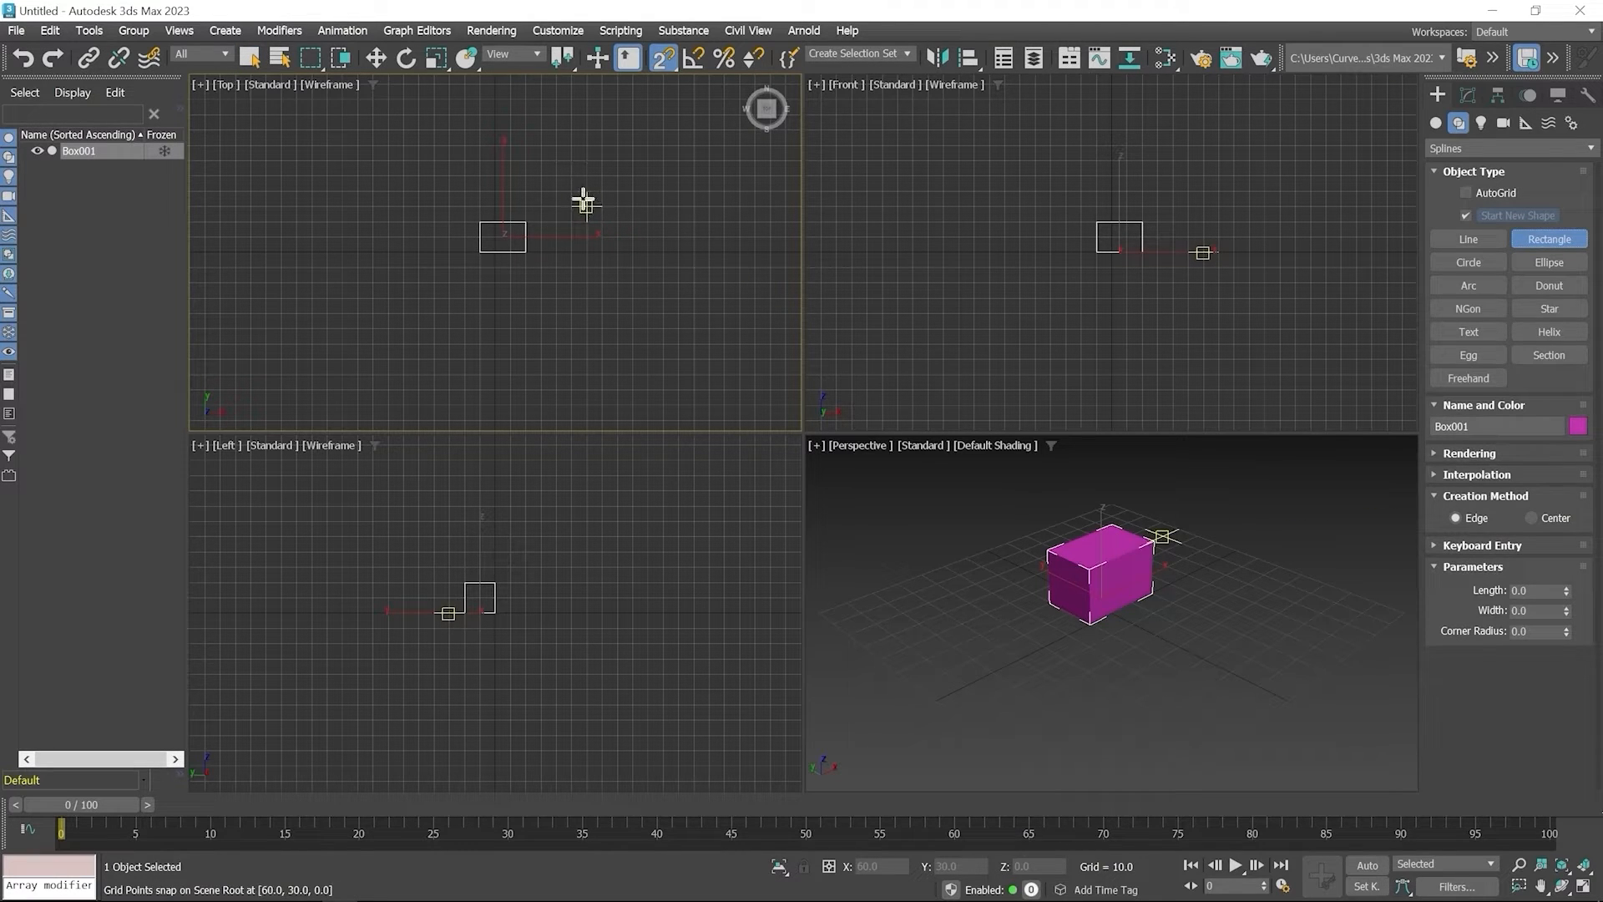
pyautogui.moveTo(572, 193); pyautogui.dragTo(679, 268)
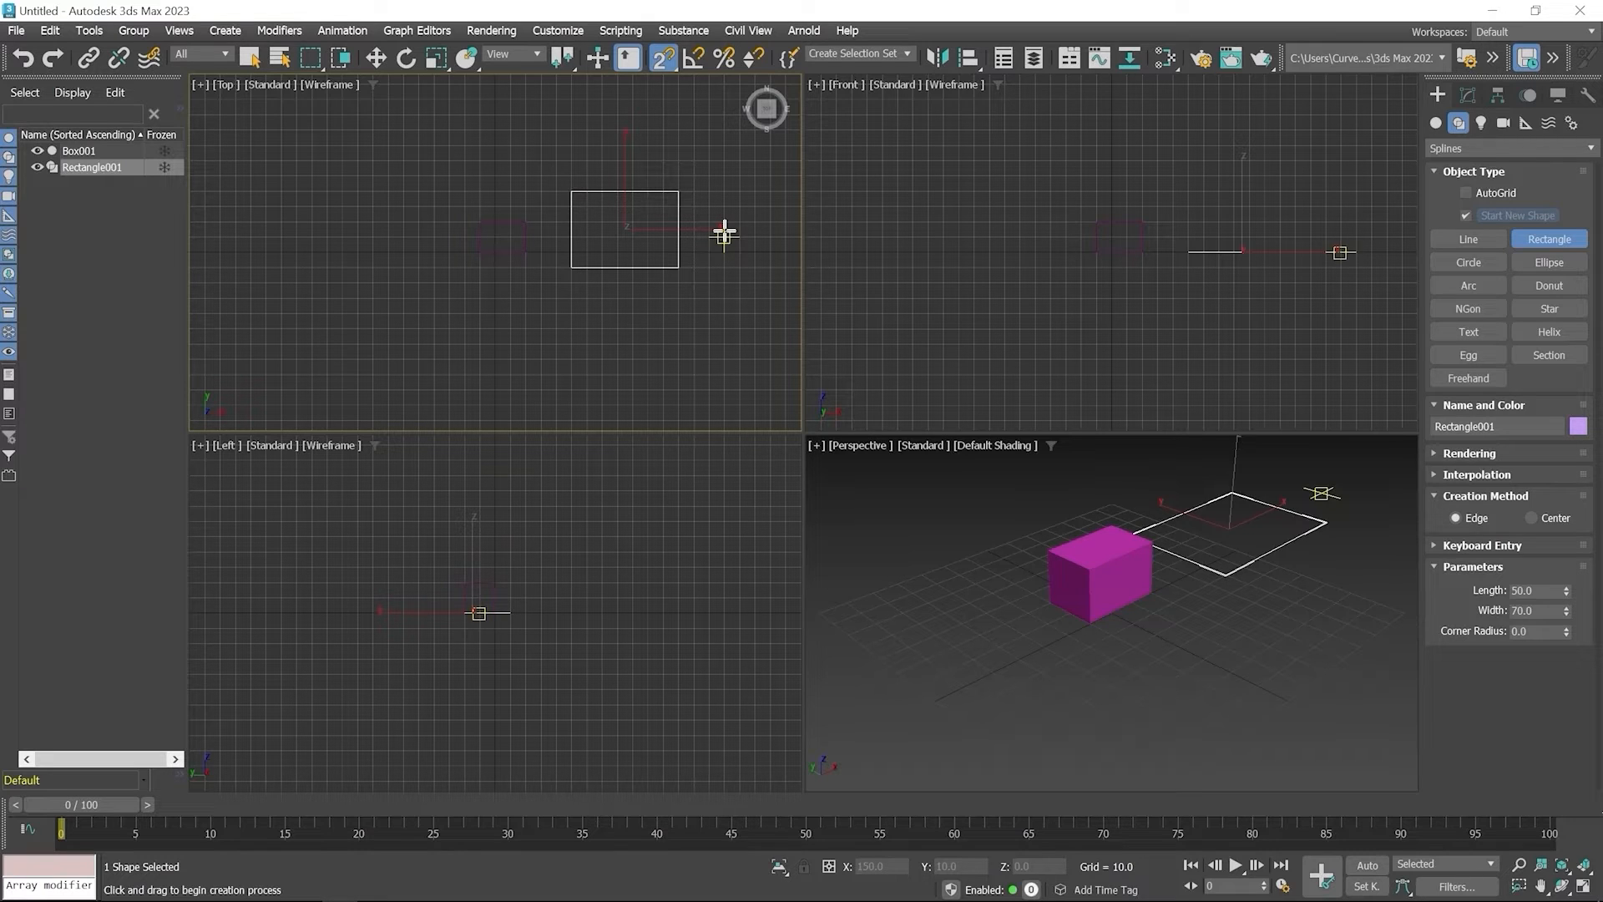
# Draw an end-end-middle arc with a radius of about 123.5 below the rectangle in the Top view
pyautogui.click(1468, 288)
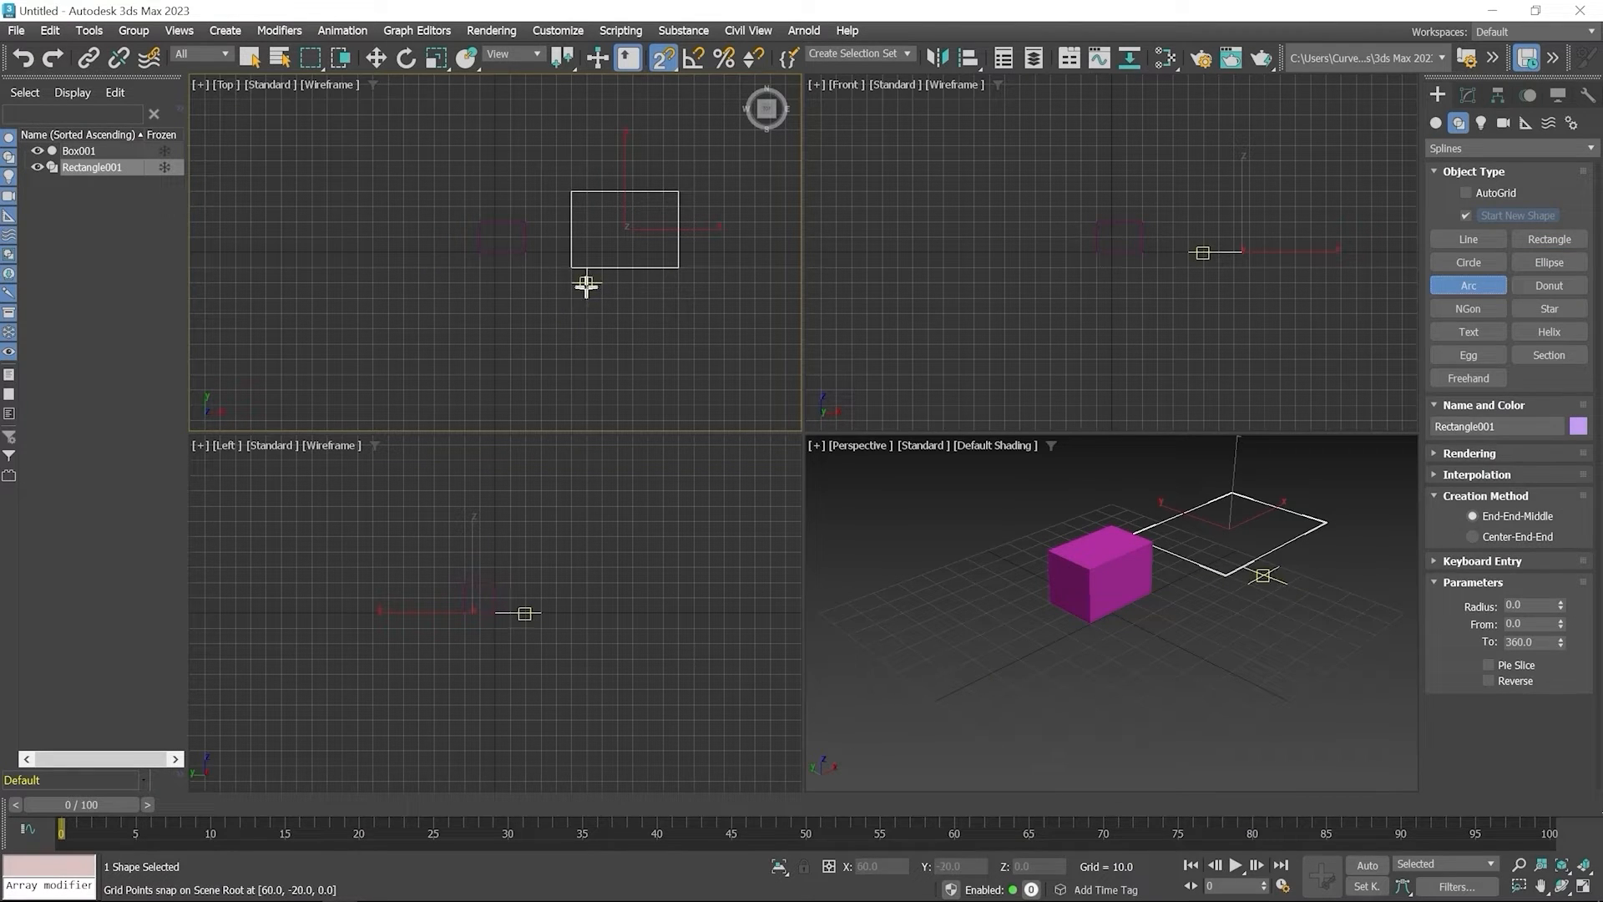
pyautogui.moveTo(587, 282); pyautogui.dragTo(659, 373)
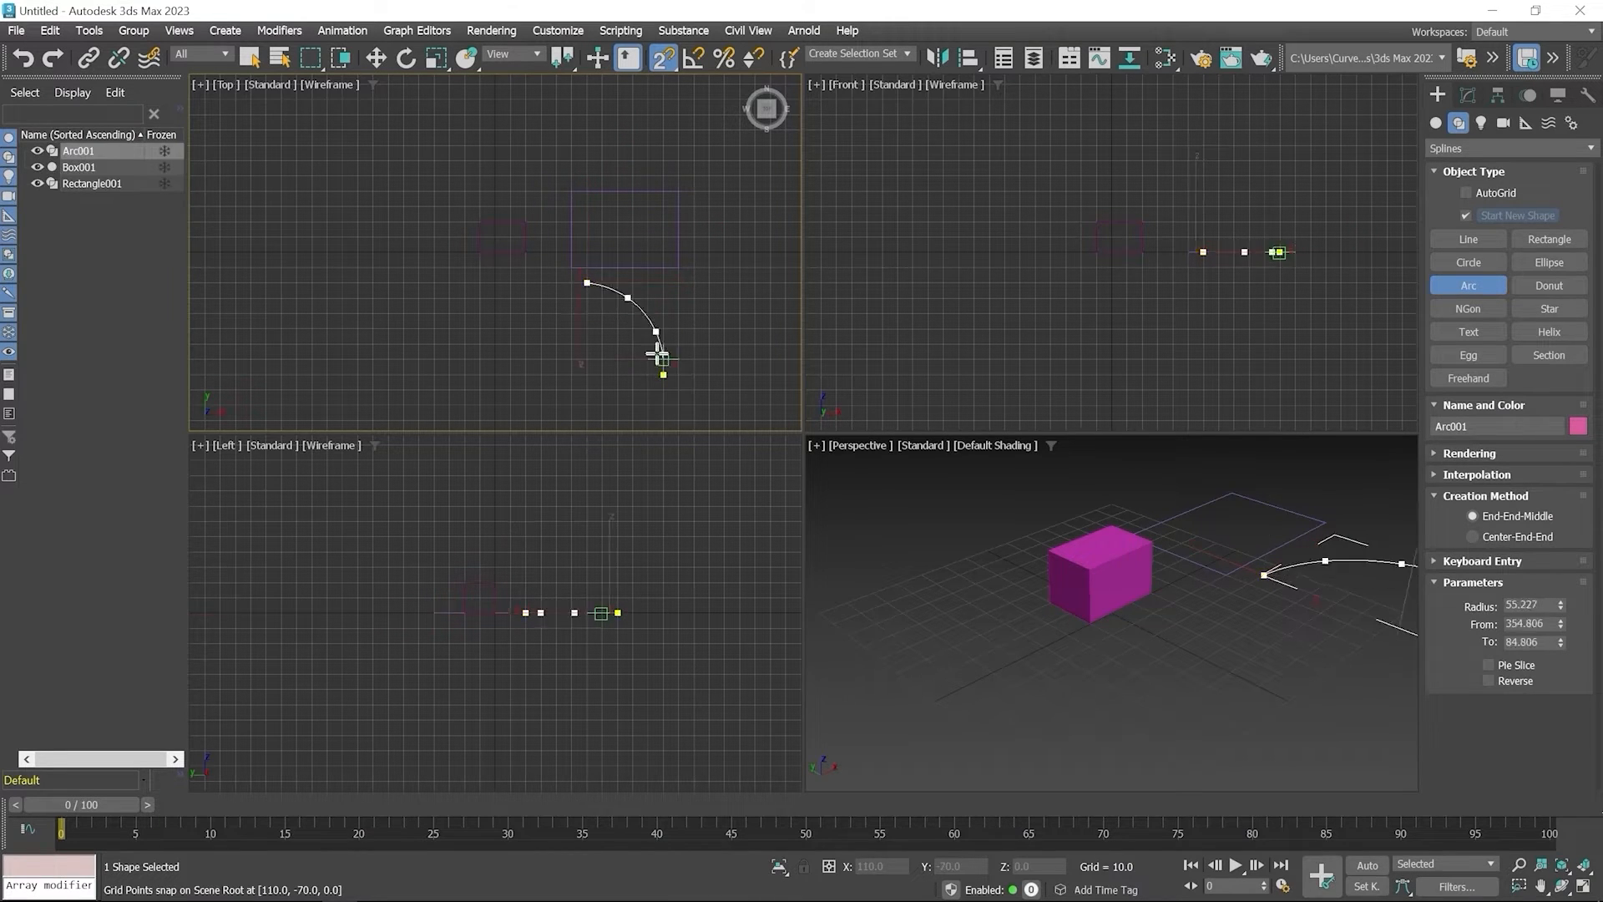
pyautogui.click(650, 345)
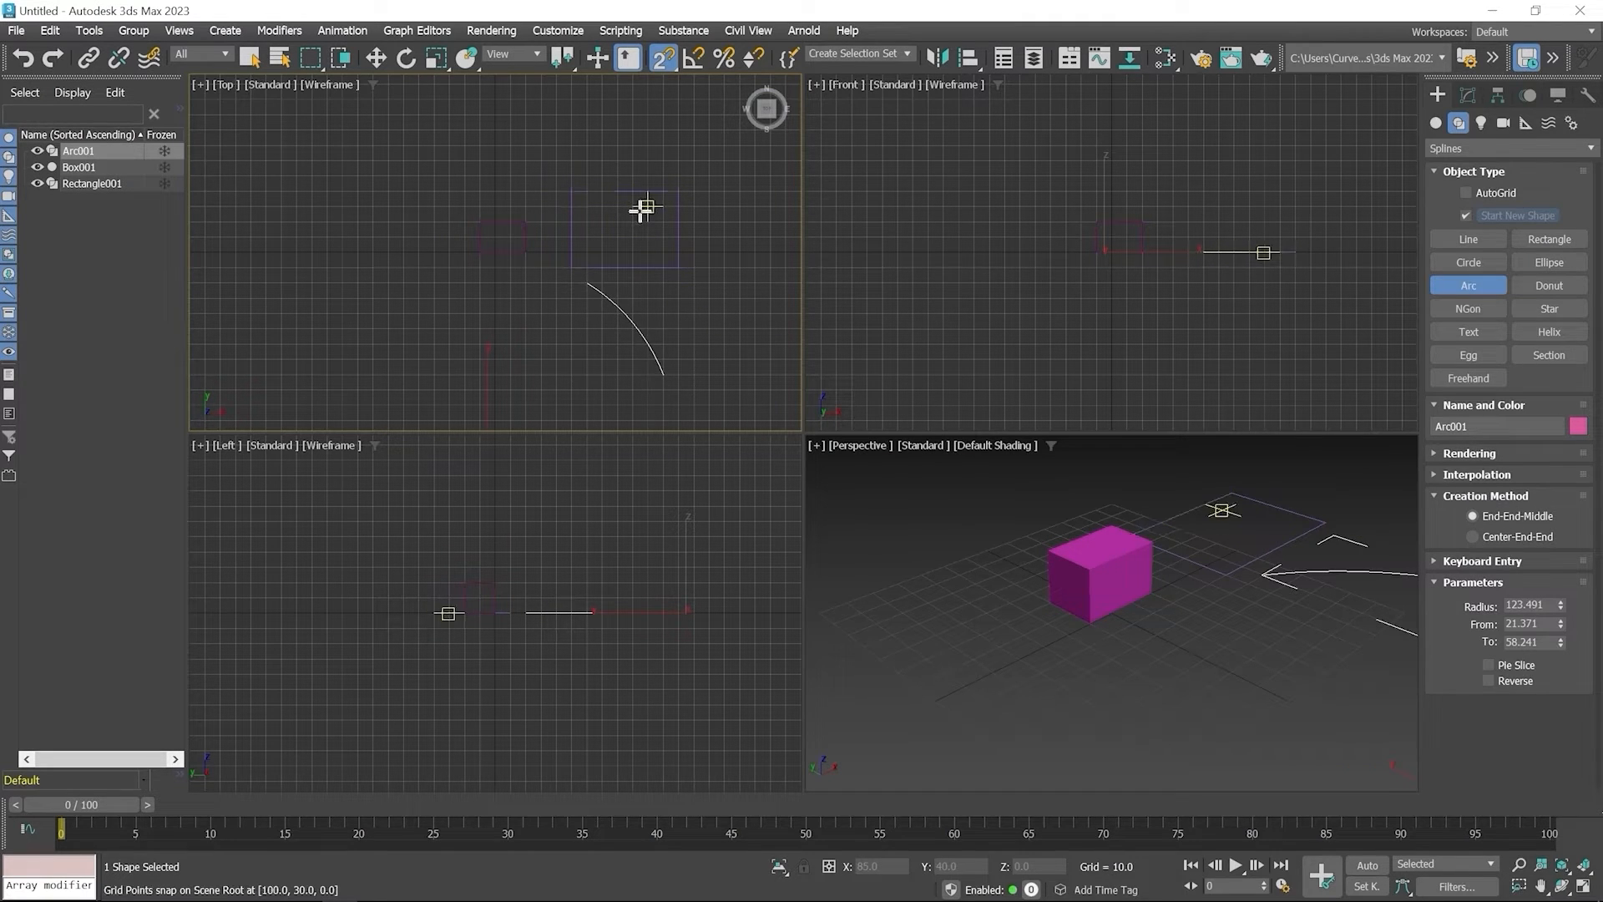
# Disable Grid Points in the standard snap settings so that snapping uses Midpoint only
pyautogui.rightClick(659, 62)
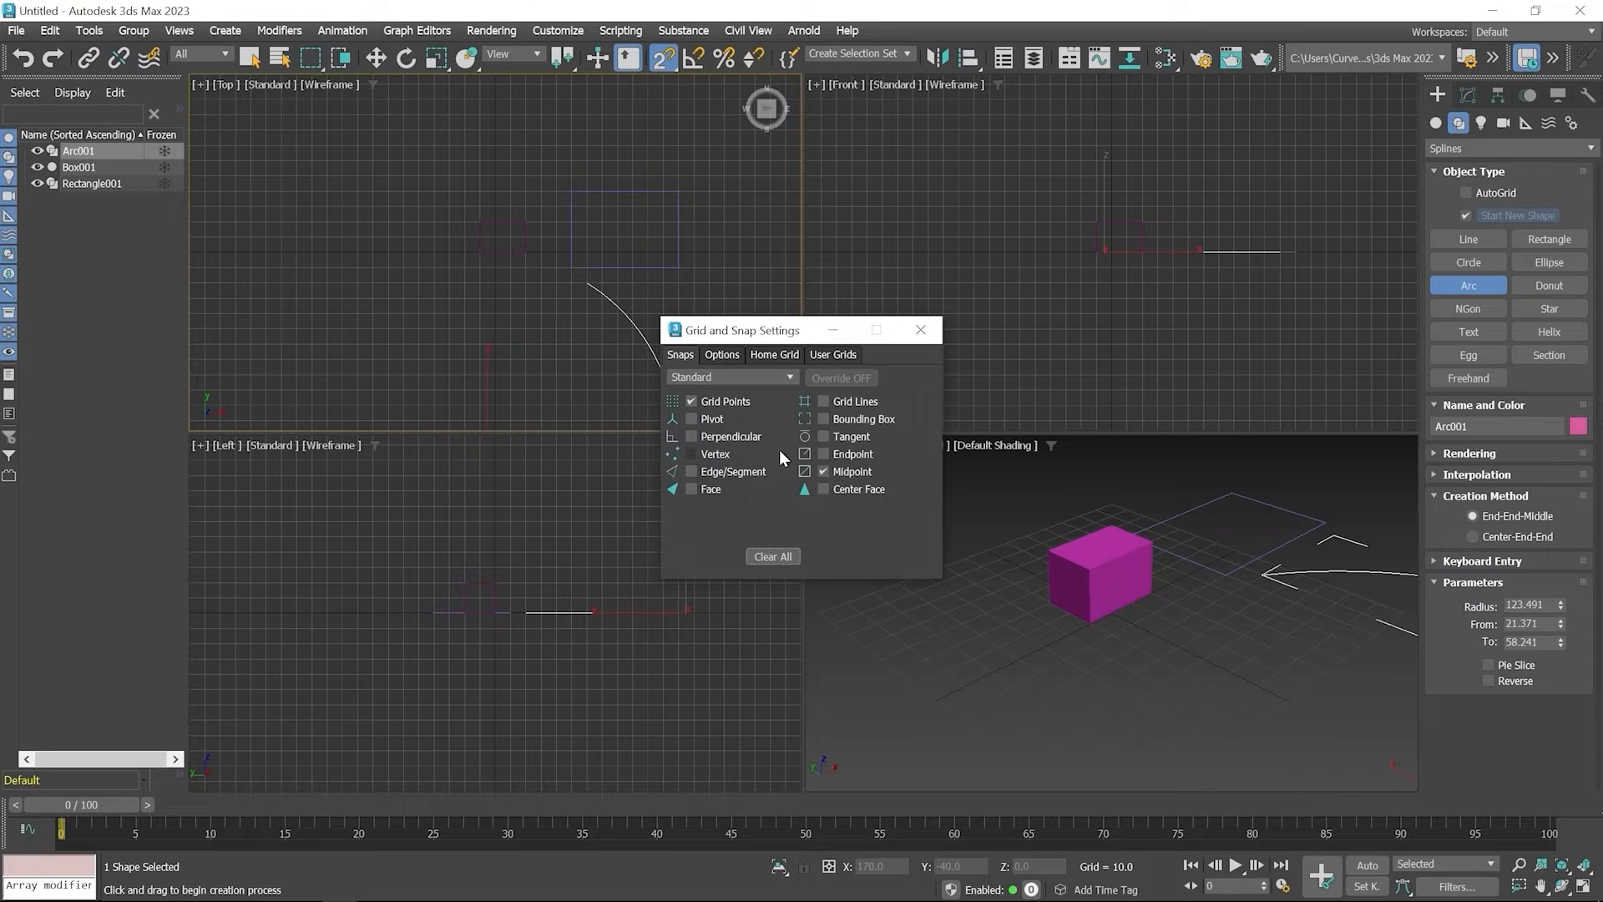
pyautogui.click(712, 404)
pyautogui.click(924, 333)
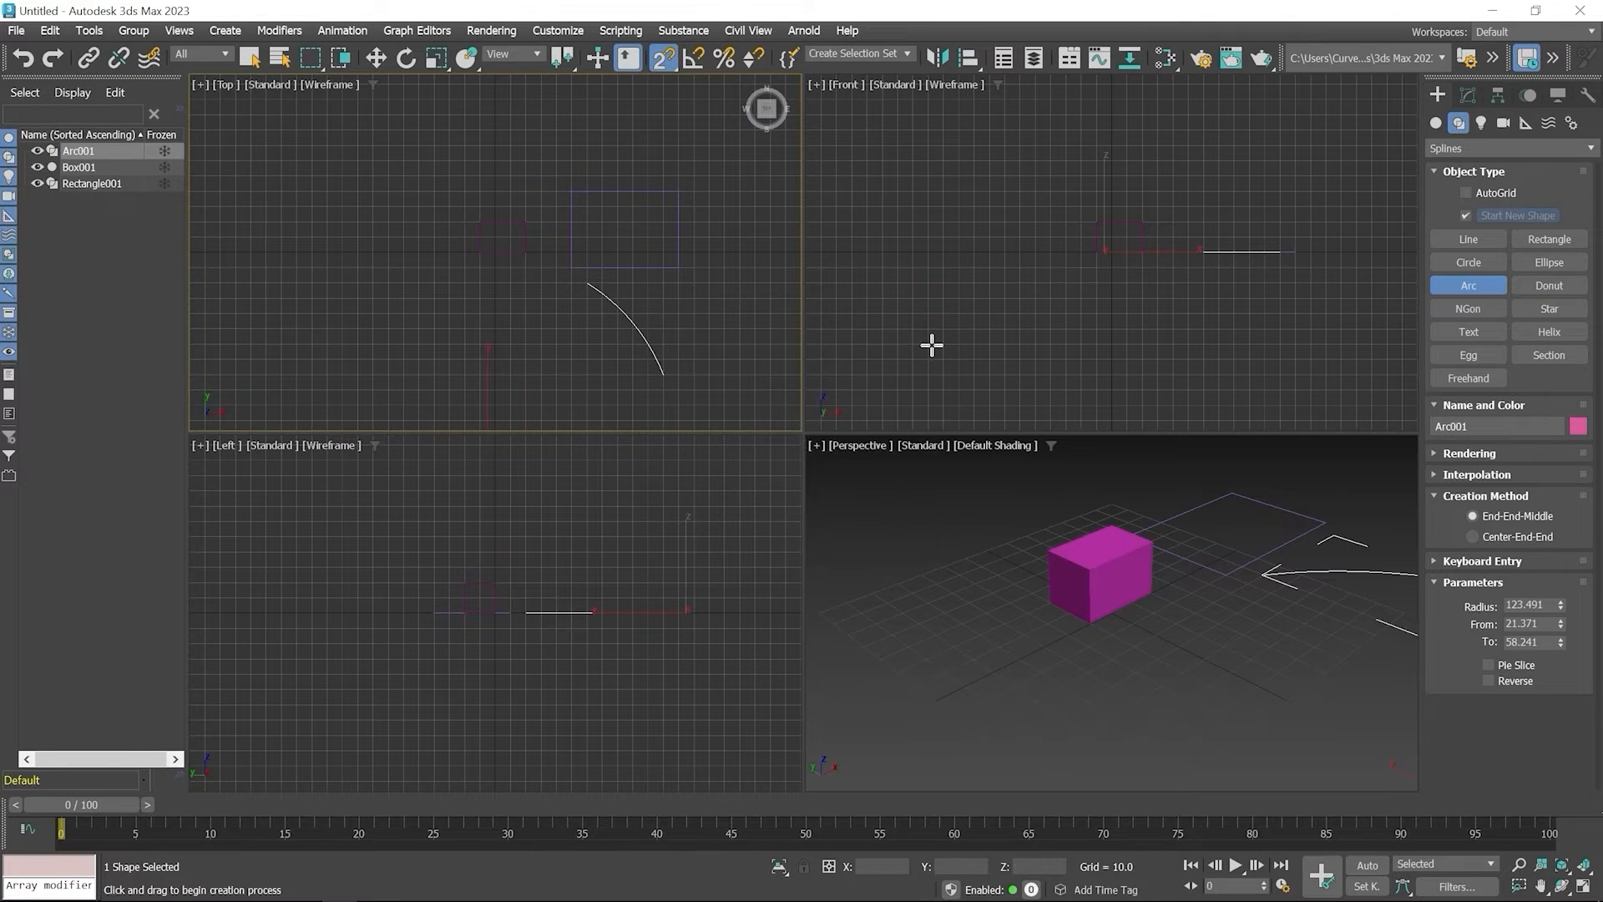
# Draw a vertical line from the midpoint of the rectangle's upper edge to the midpoint of its lower edge
pyautogui.click(1458, 241)
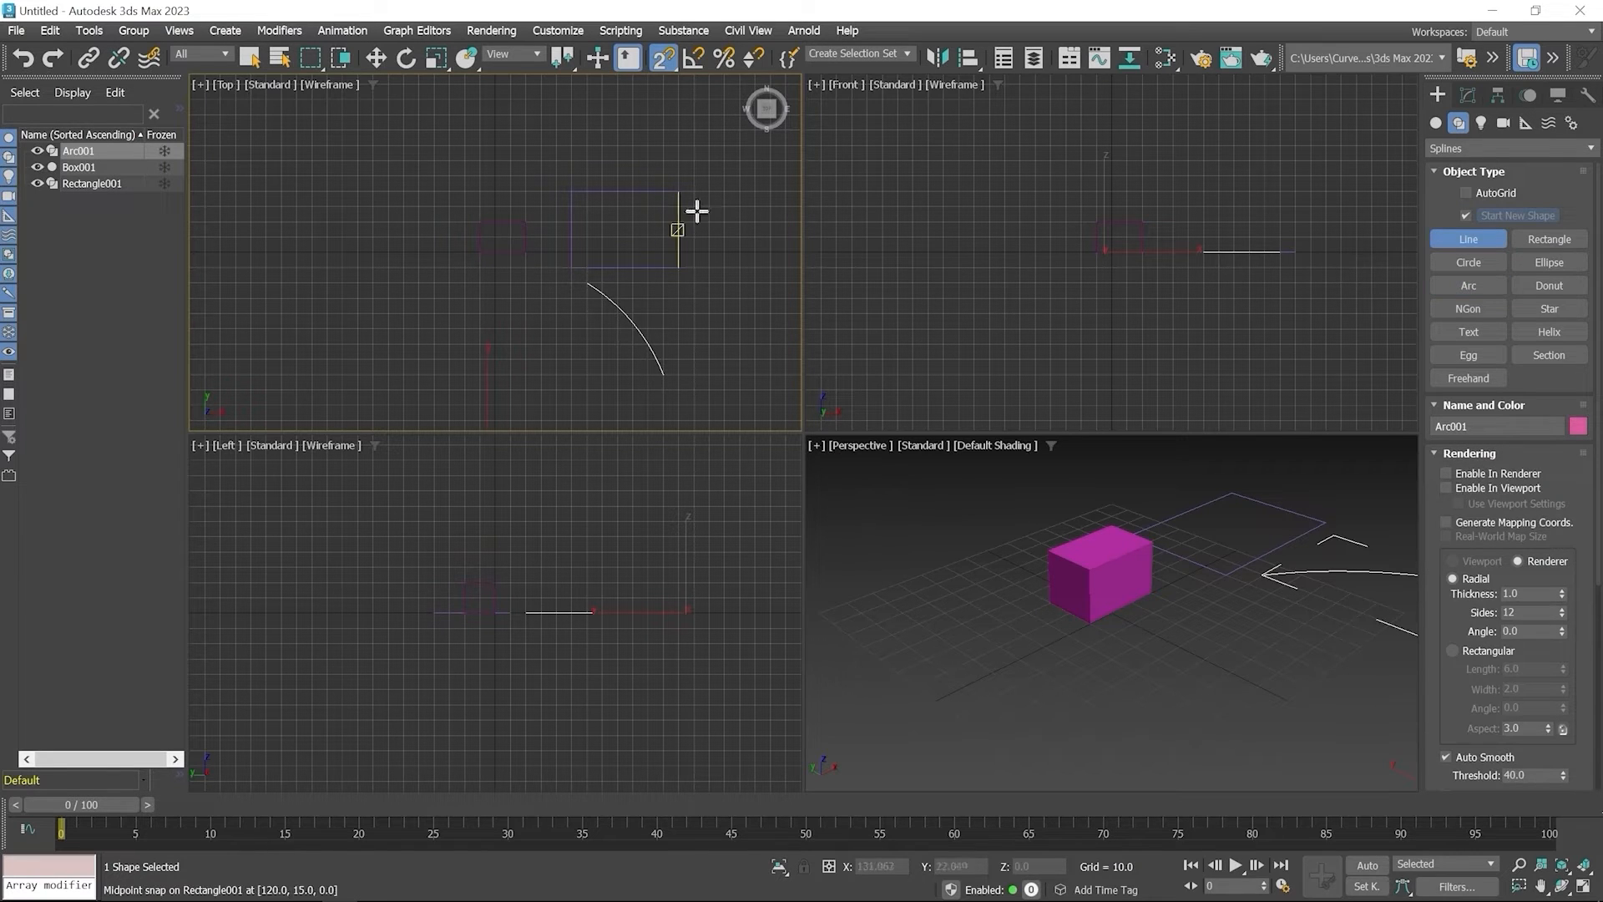
pyautogui.click(634, 193)
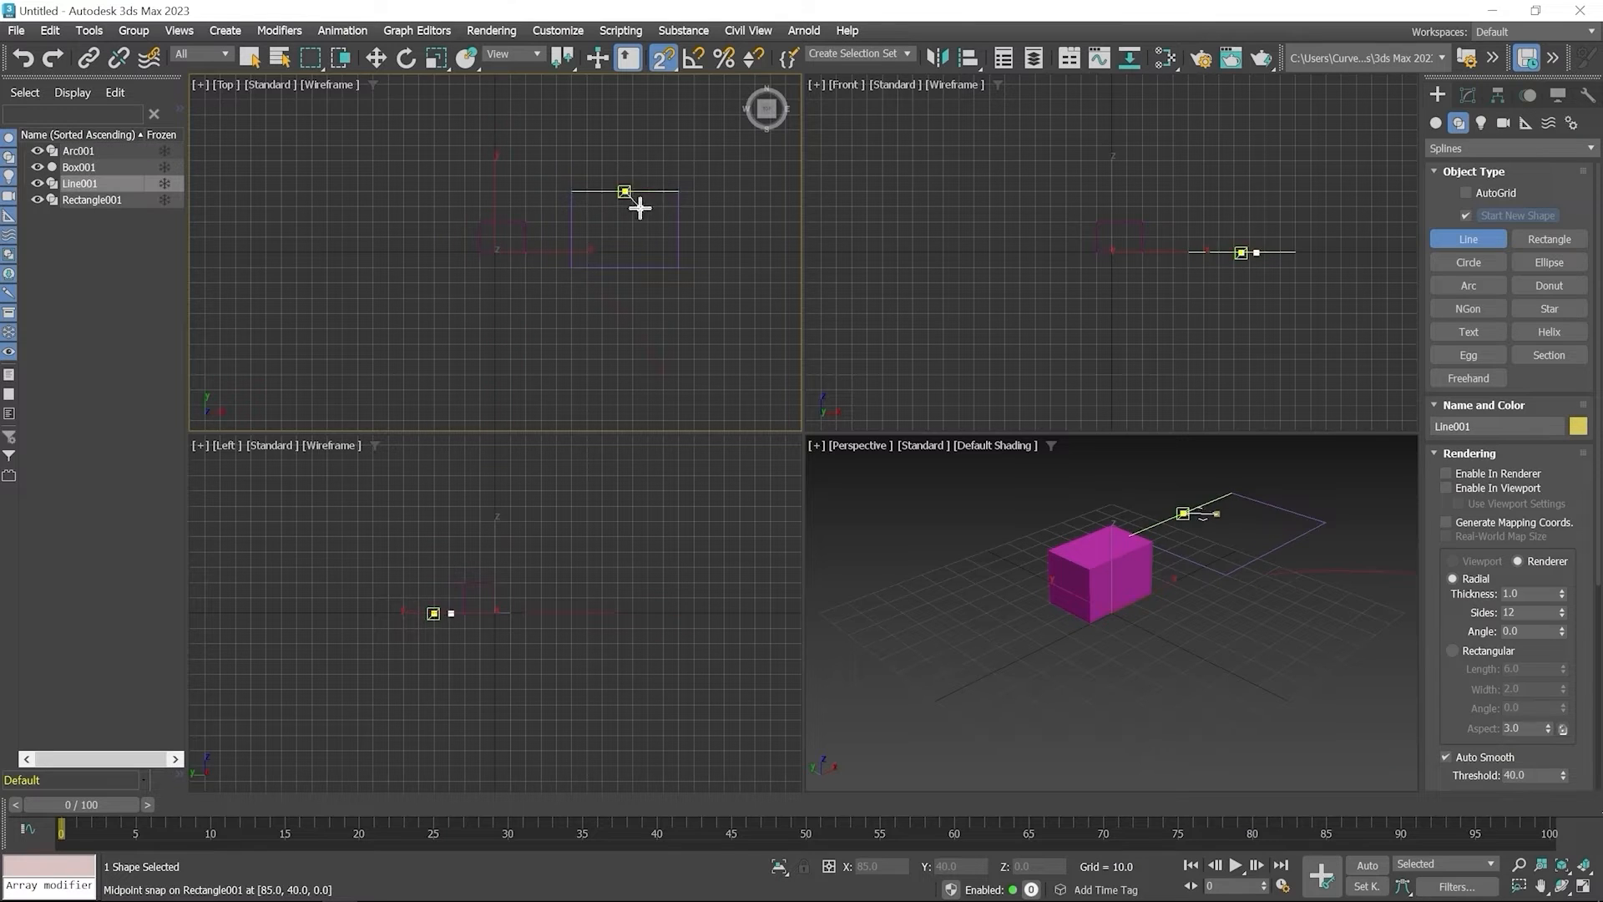
pyautogui.click(626, 267)
pyautogui.rightClick(624, 267)
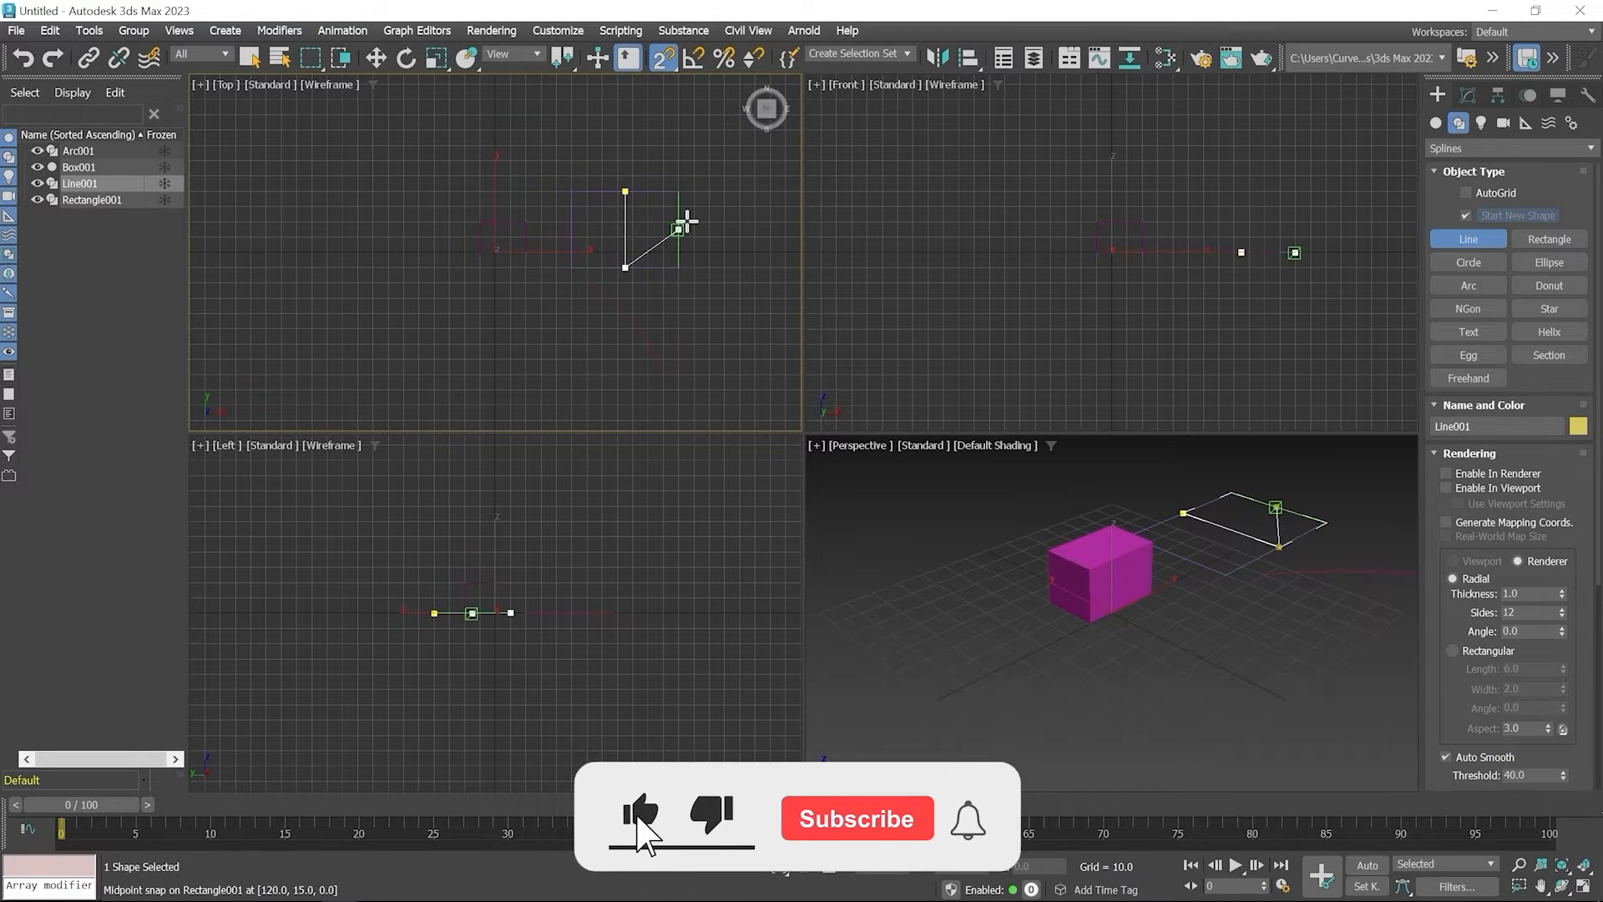
pyautogui.rightClick(681, 227)
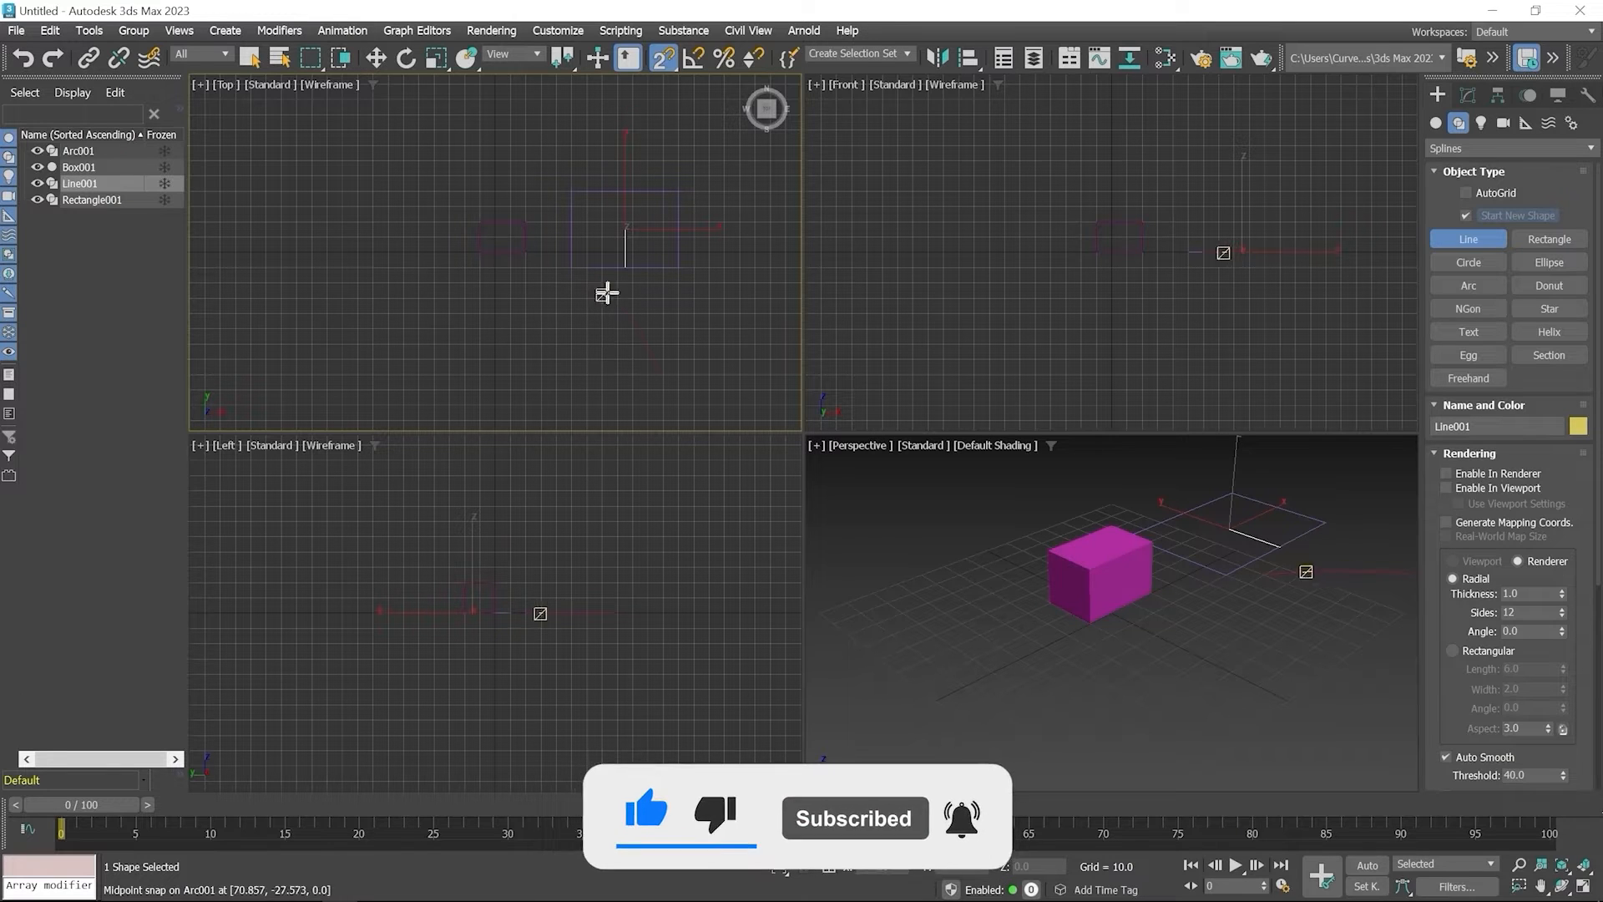
# Draw a horizontal line between the midpoints of the rectangle's left and right edges and clear the selection
pyautogui.click(574, 229)
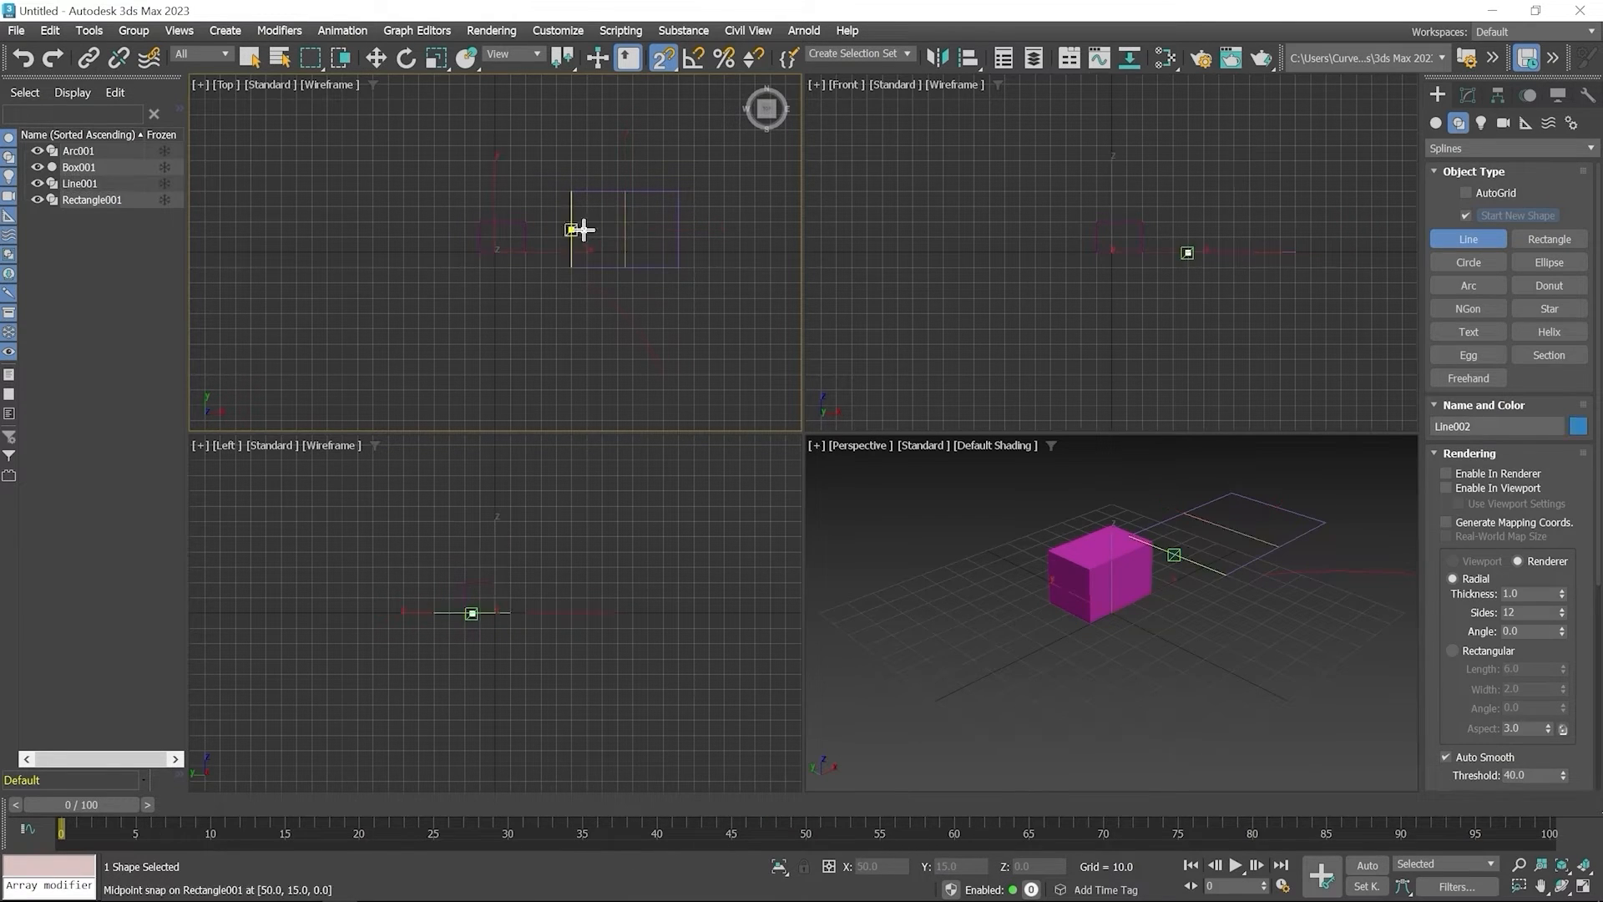
pyautogui.click(677, 229)
pyautogui.rightClick(741, 244)
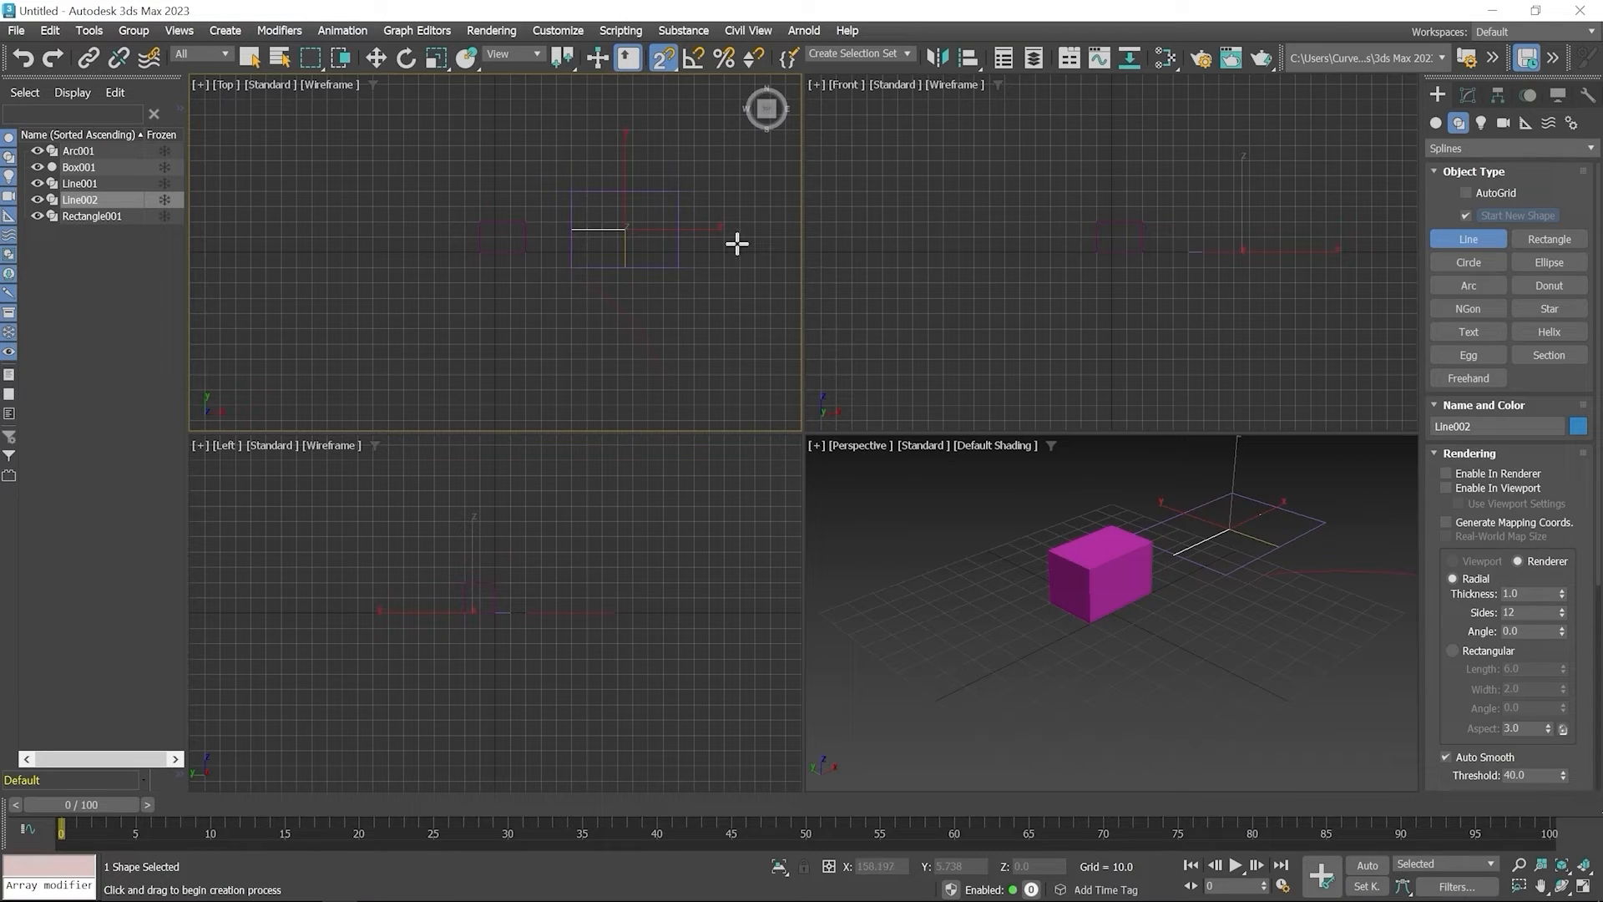
pyautogui.rightClick(737, 243)
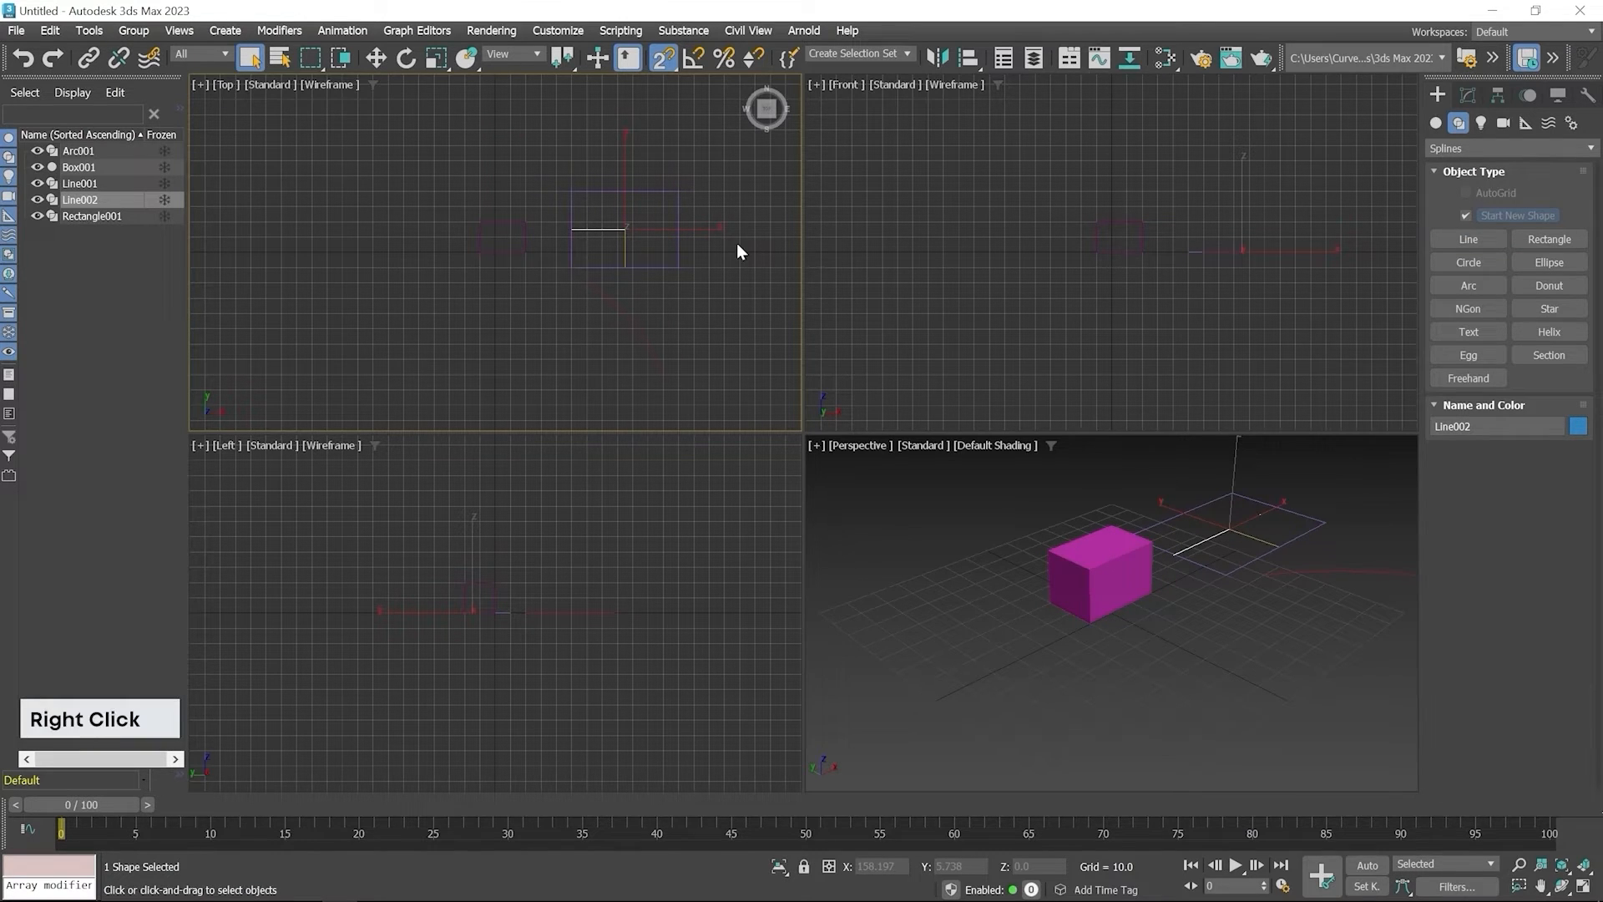
pyautogui.click(445, 132)
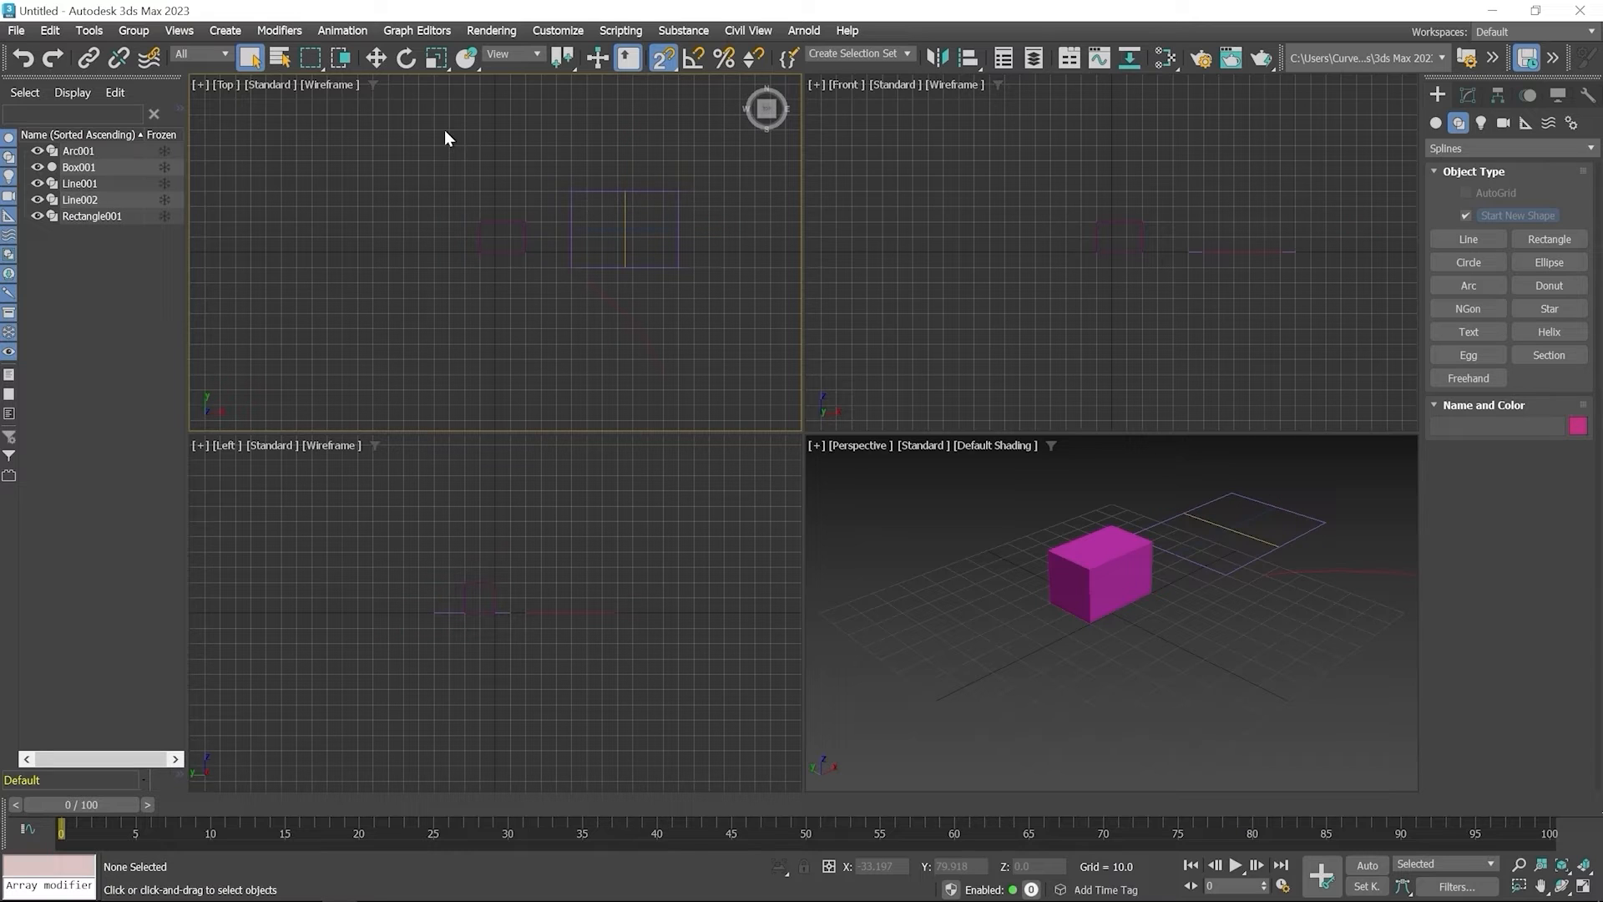
# Review the grid and snap settings, turn off 2D snapping and turn on angle snapping
pyautogui.rightClick(665, 58)
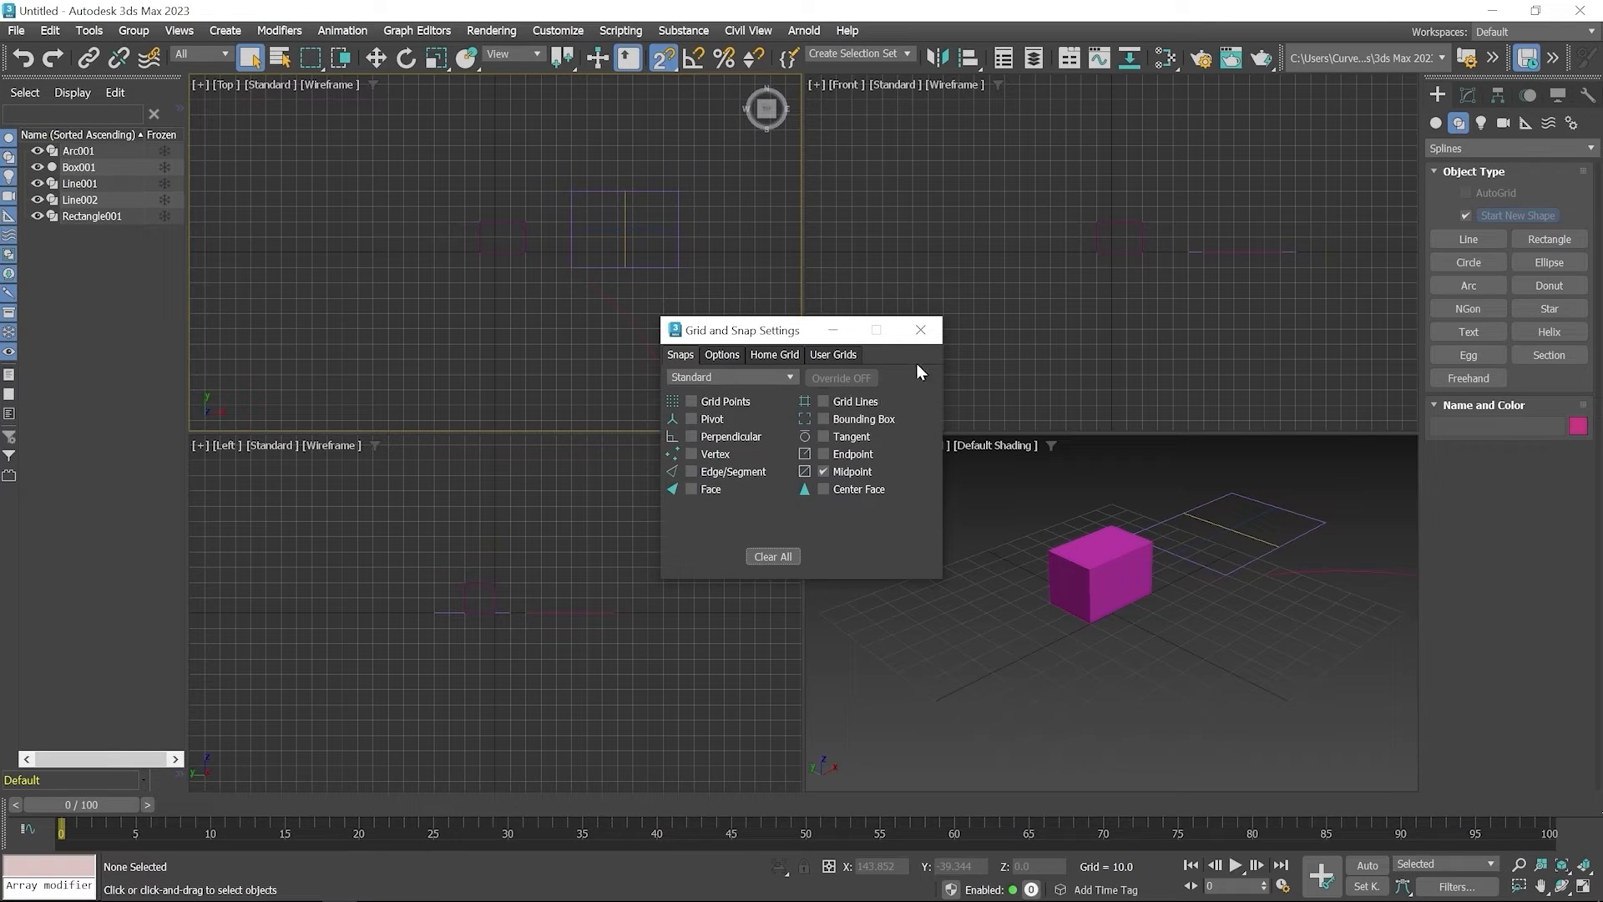
pyautogui.click(922, 330)
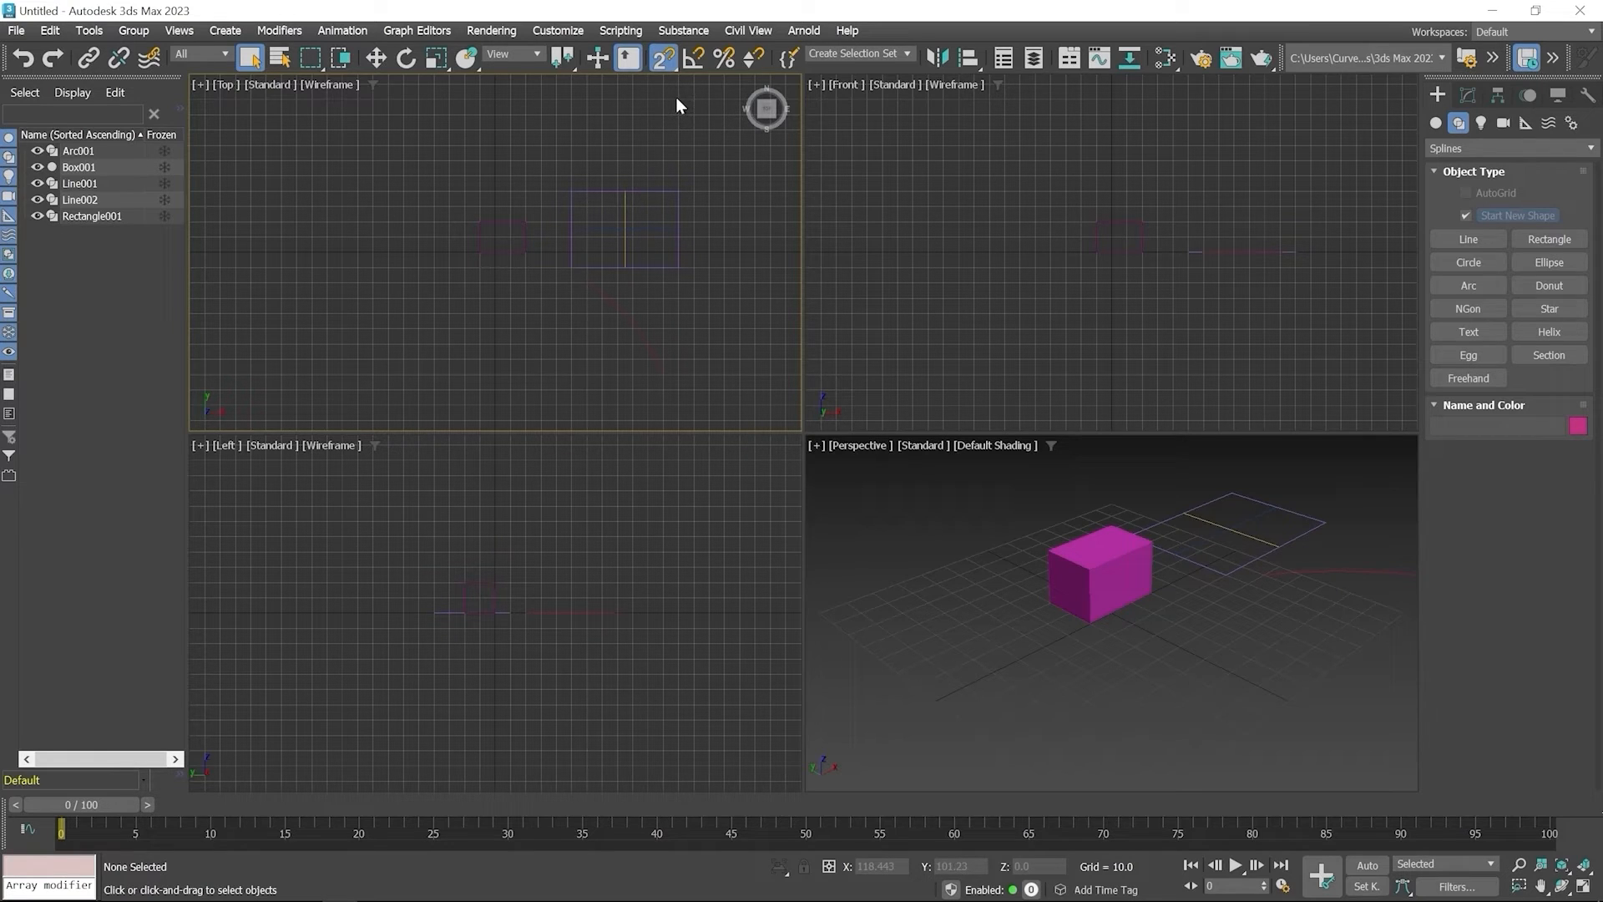
pyautogui.click(665, 57)
pyautogui.click(695, 58)
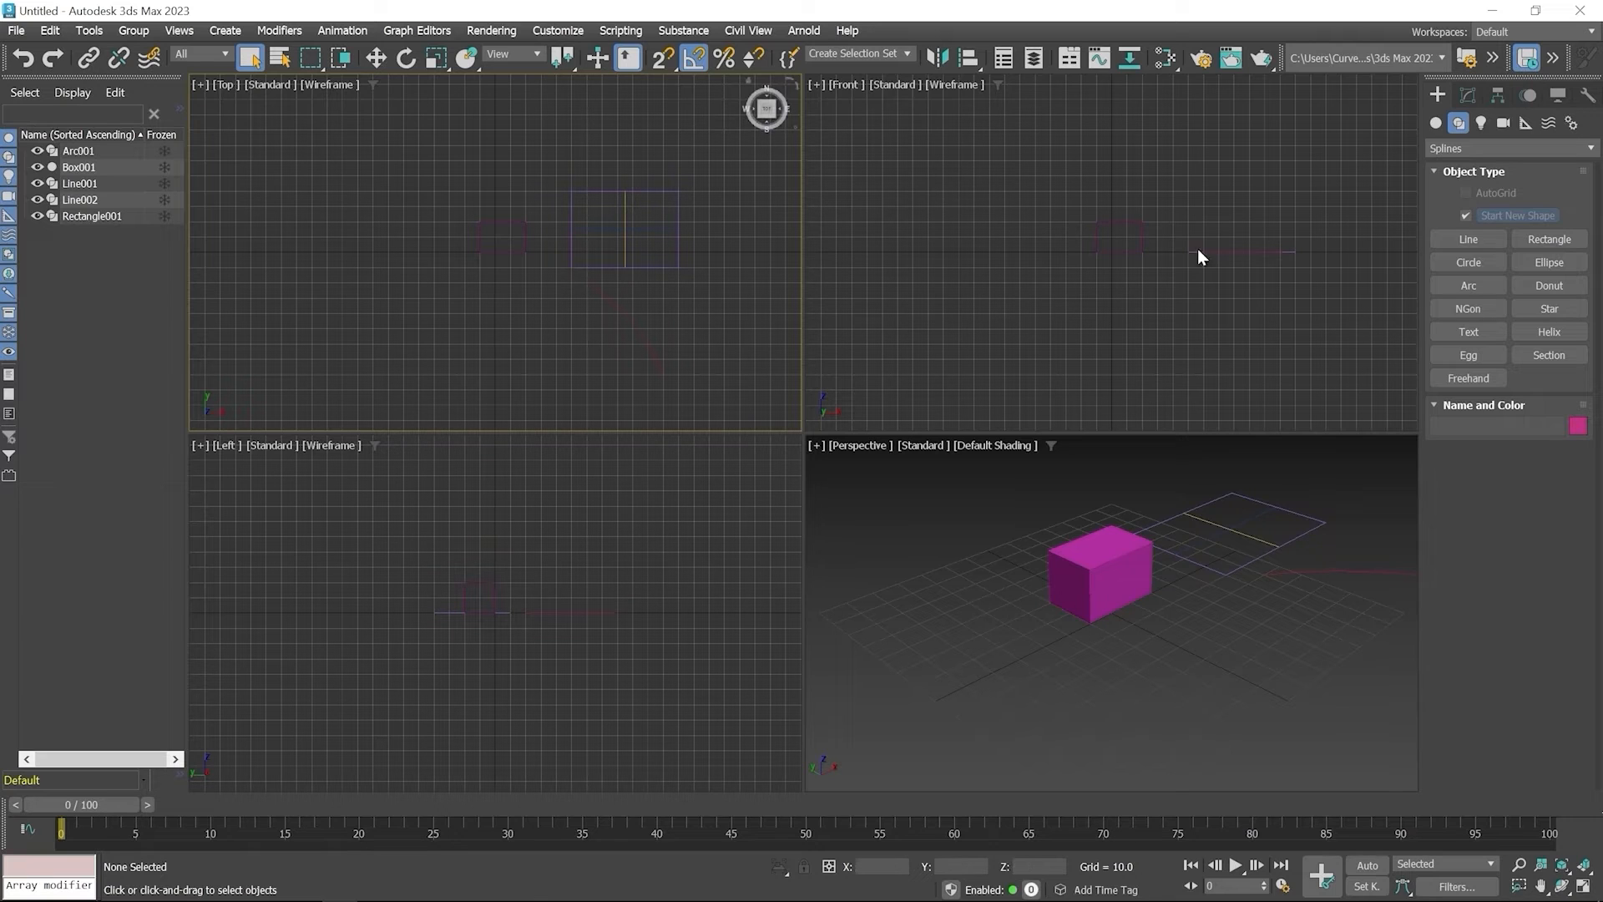
# Maximize the Top view, draw a tall narrow ellipse left of the box, and switch to the Move tool
pyautogui.click(1541, 260)
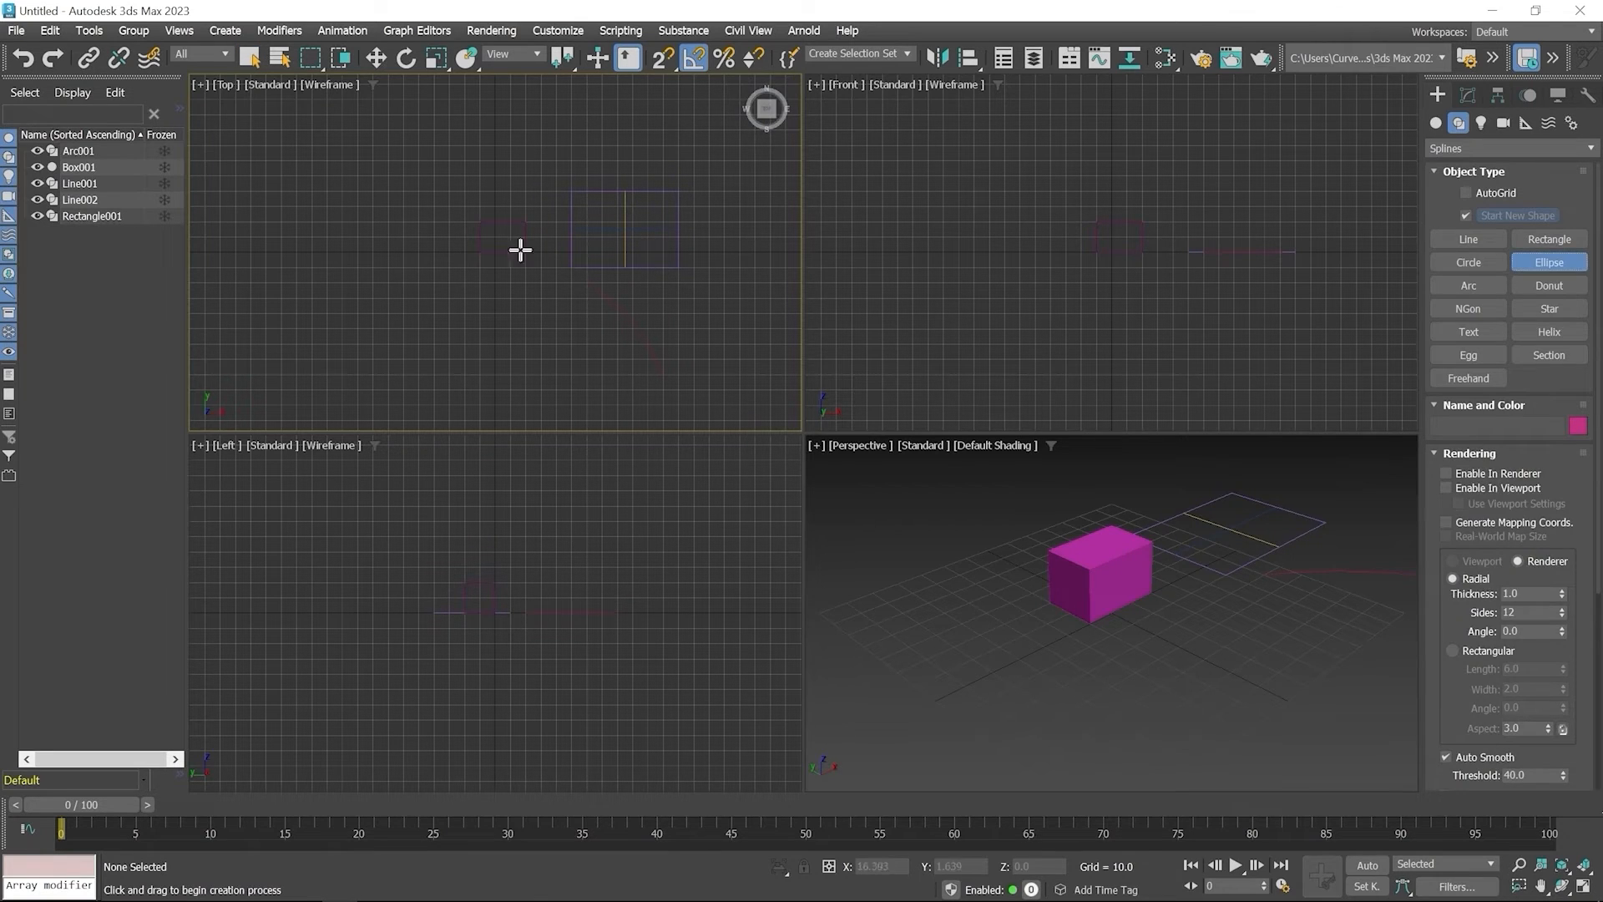
pyautogui.middleClick(417, 254)
pyautogui.hotkey('alt', 'w')
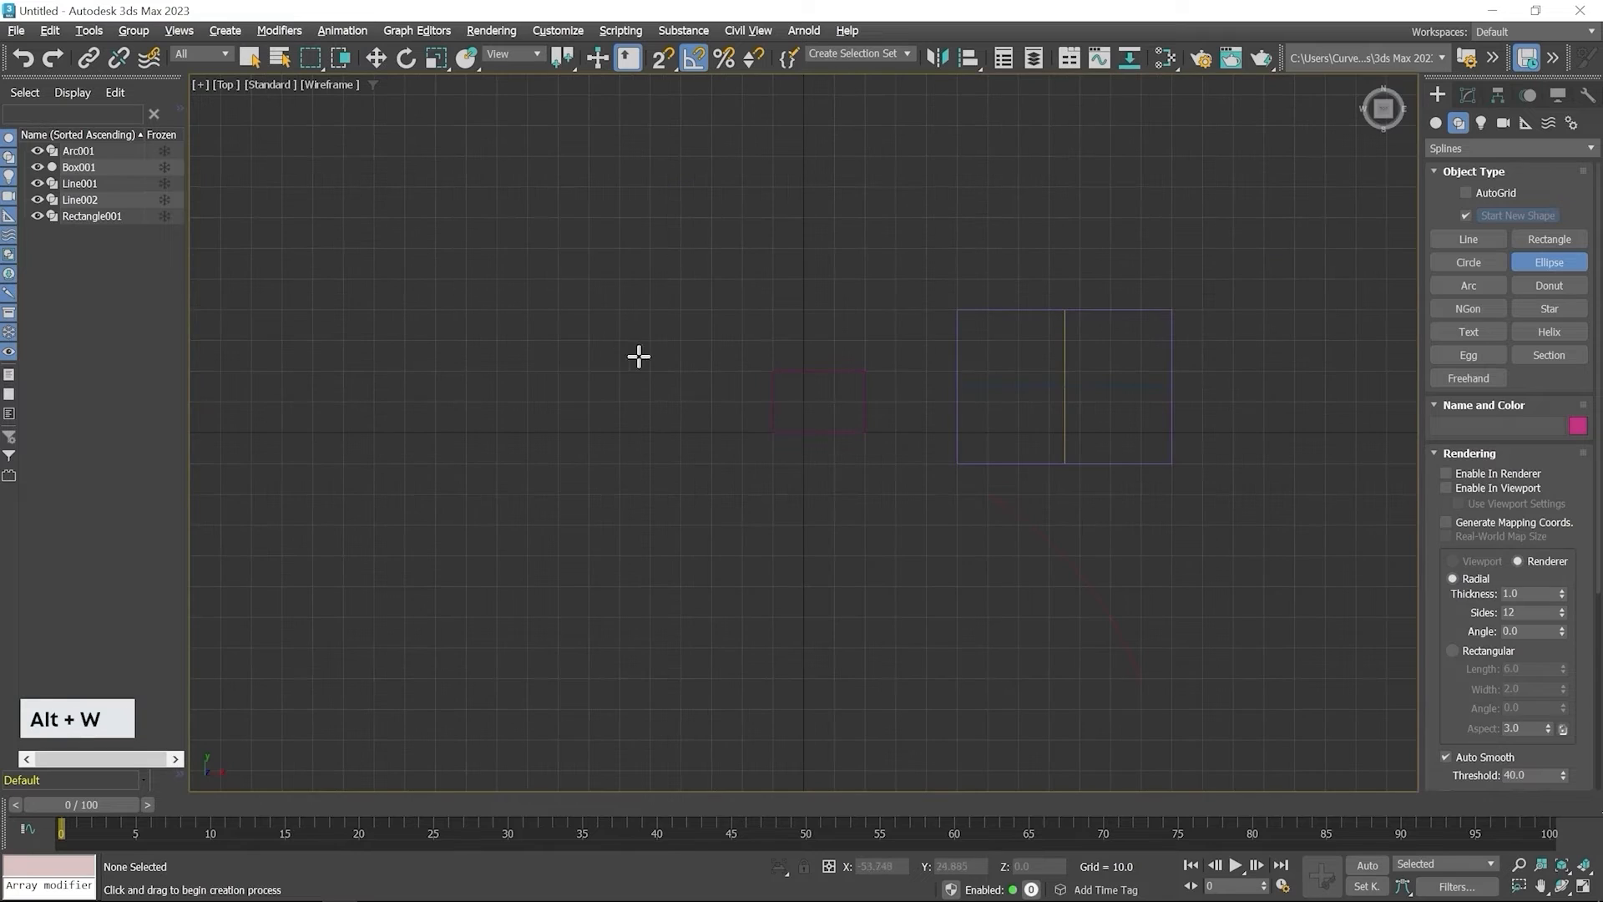
pyautogui.moveTo(543, 308)
pyautogui.mouseDown()
pyautogui.moveTo(569, 437)
pyautogui.moveTo(615, 482)
pyautogui.mouseUp()
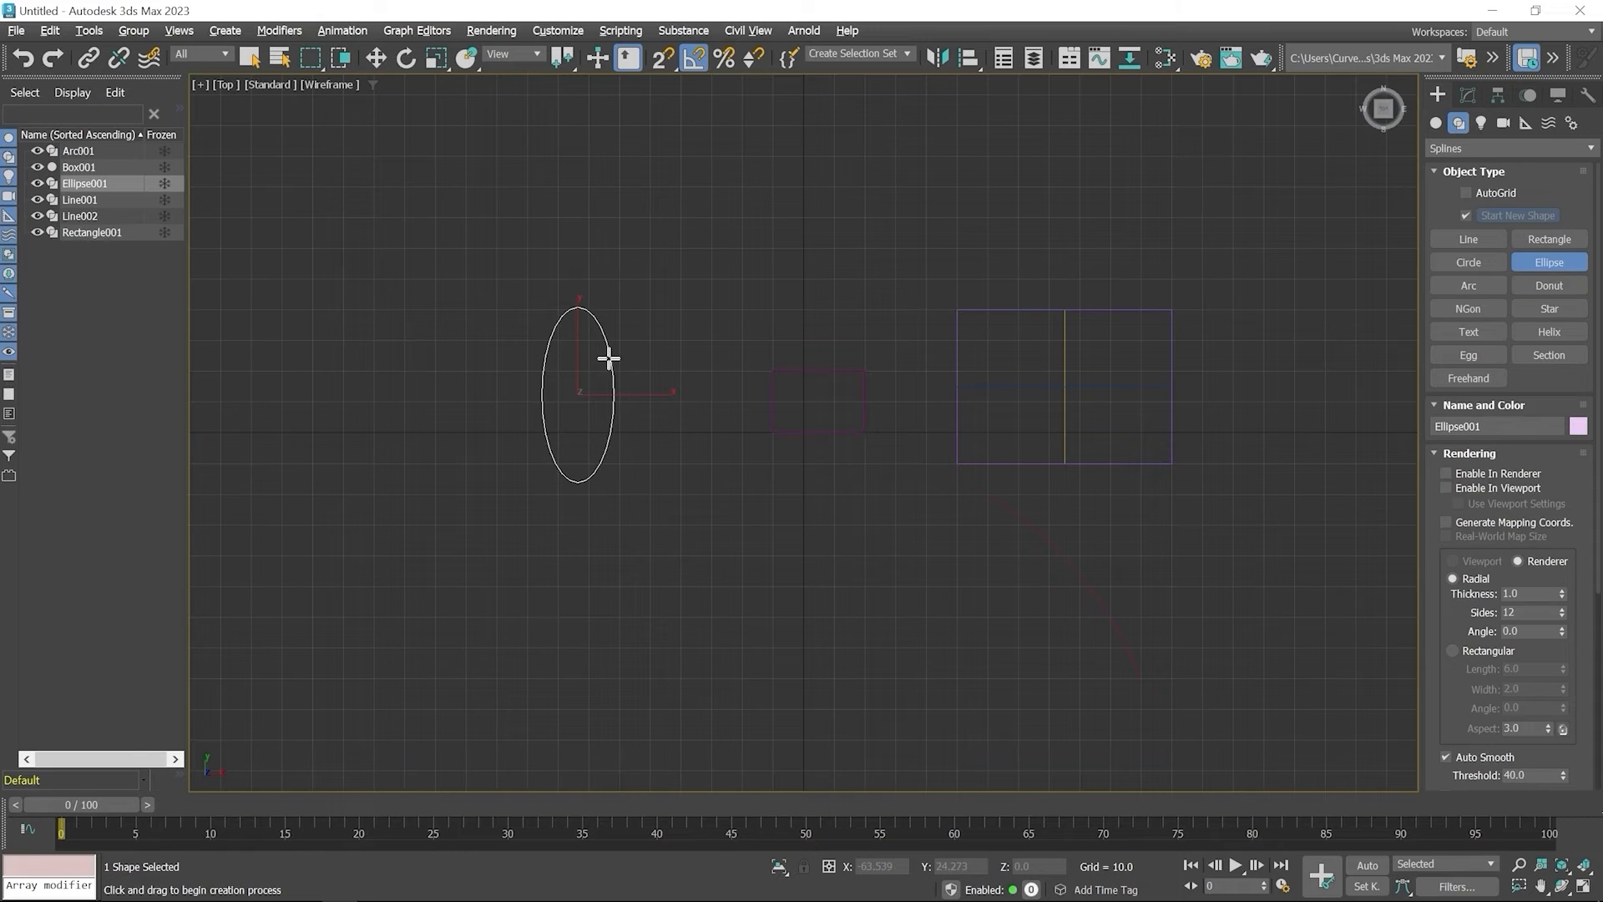
pyautogui.click(374, 58)
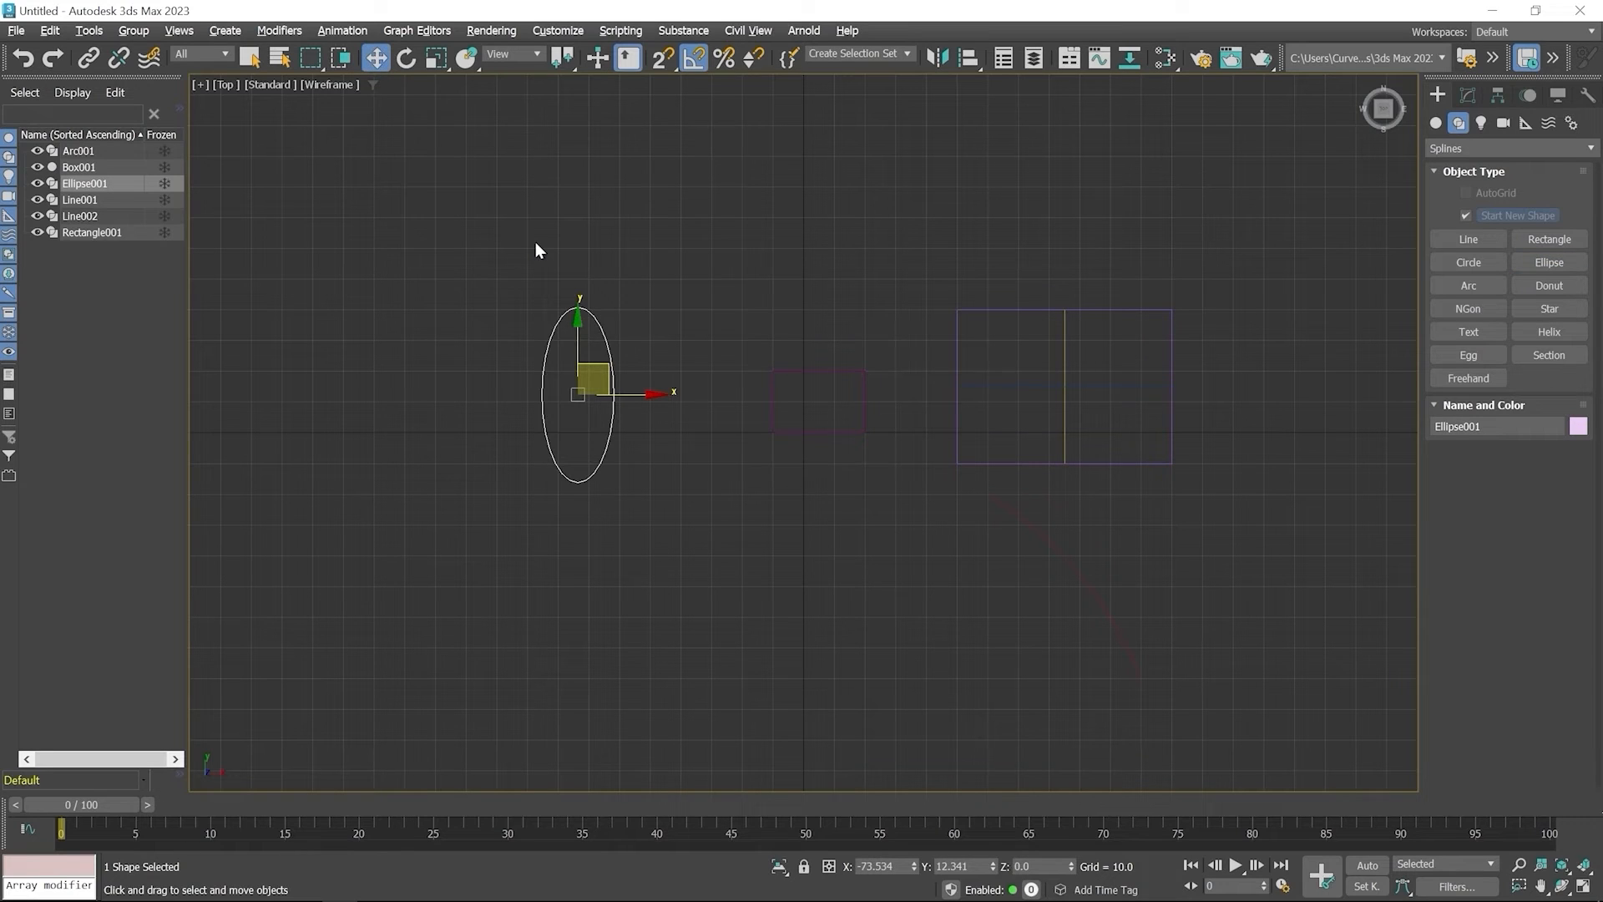
# Set the angle snap increment to 20 degrees in the grid and snap settings
pyautogui.rightClick(692, 60)
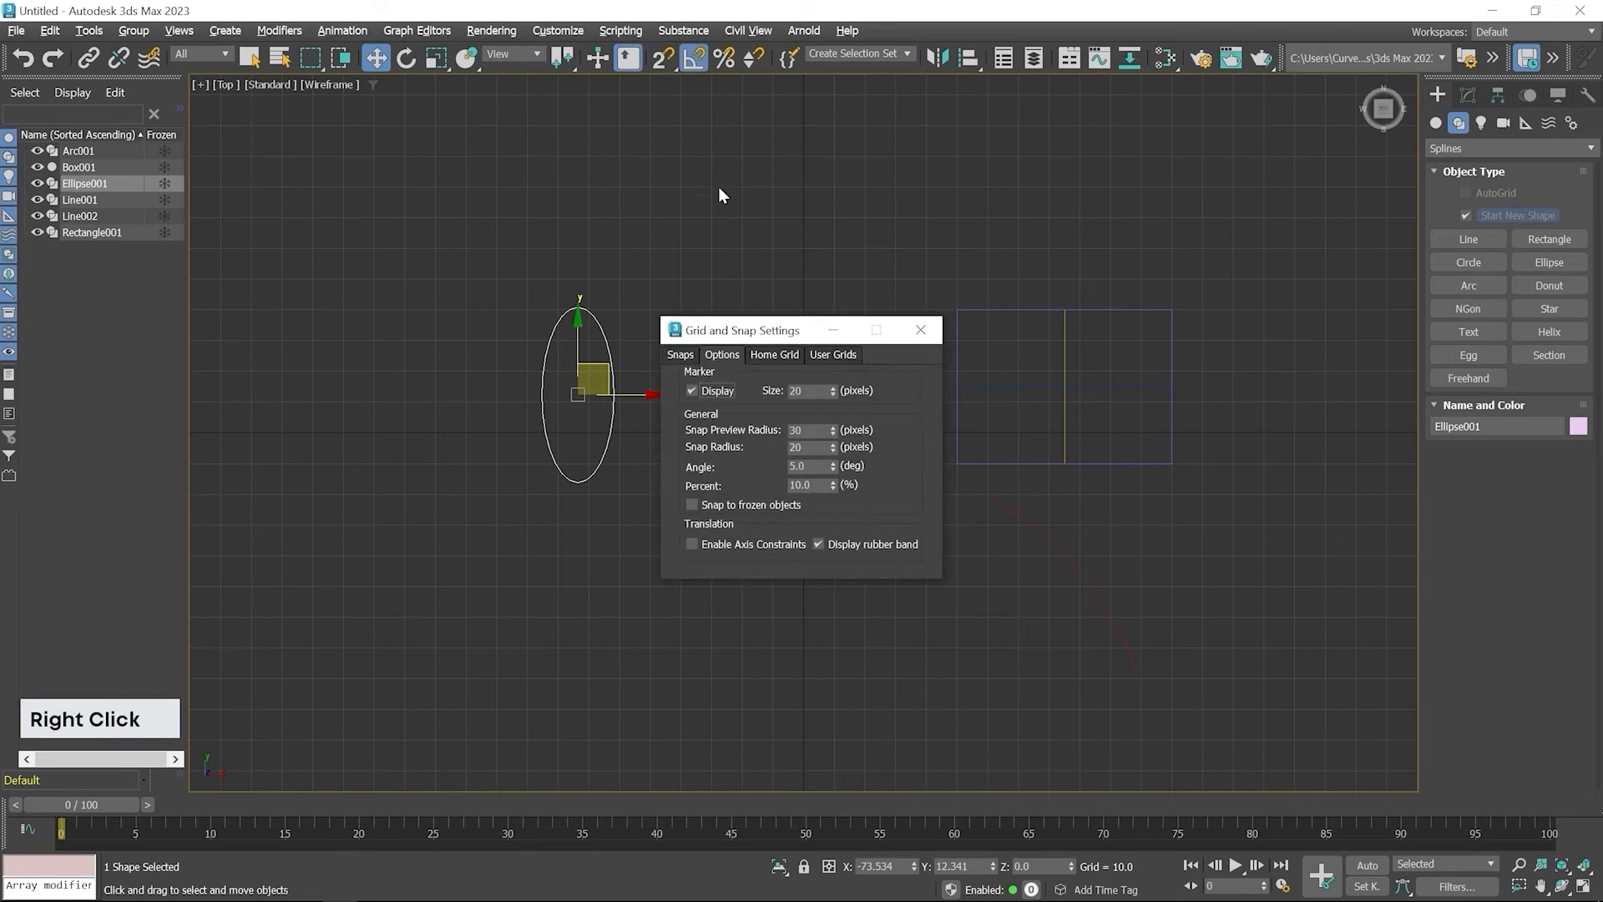
pyautogui.doubleClick(802, 466)
pyautogui.write('2')
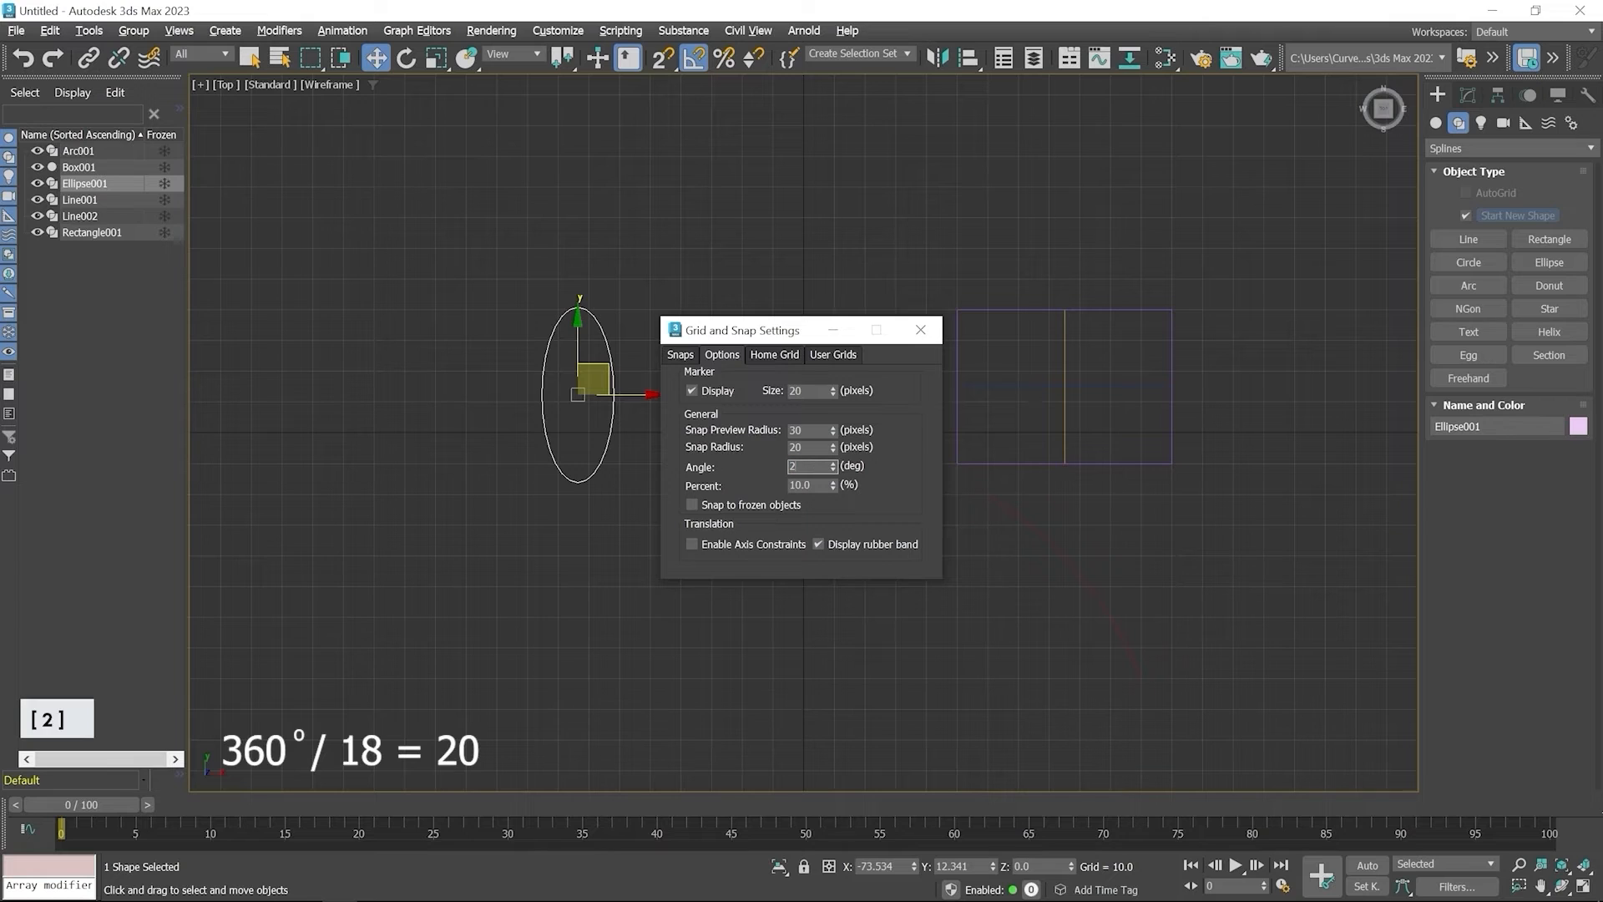
pyautogui.write('0')
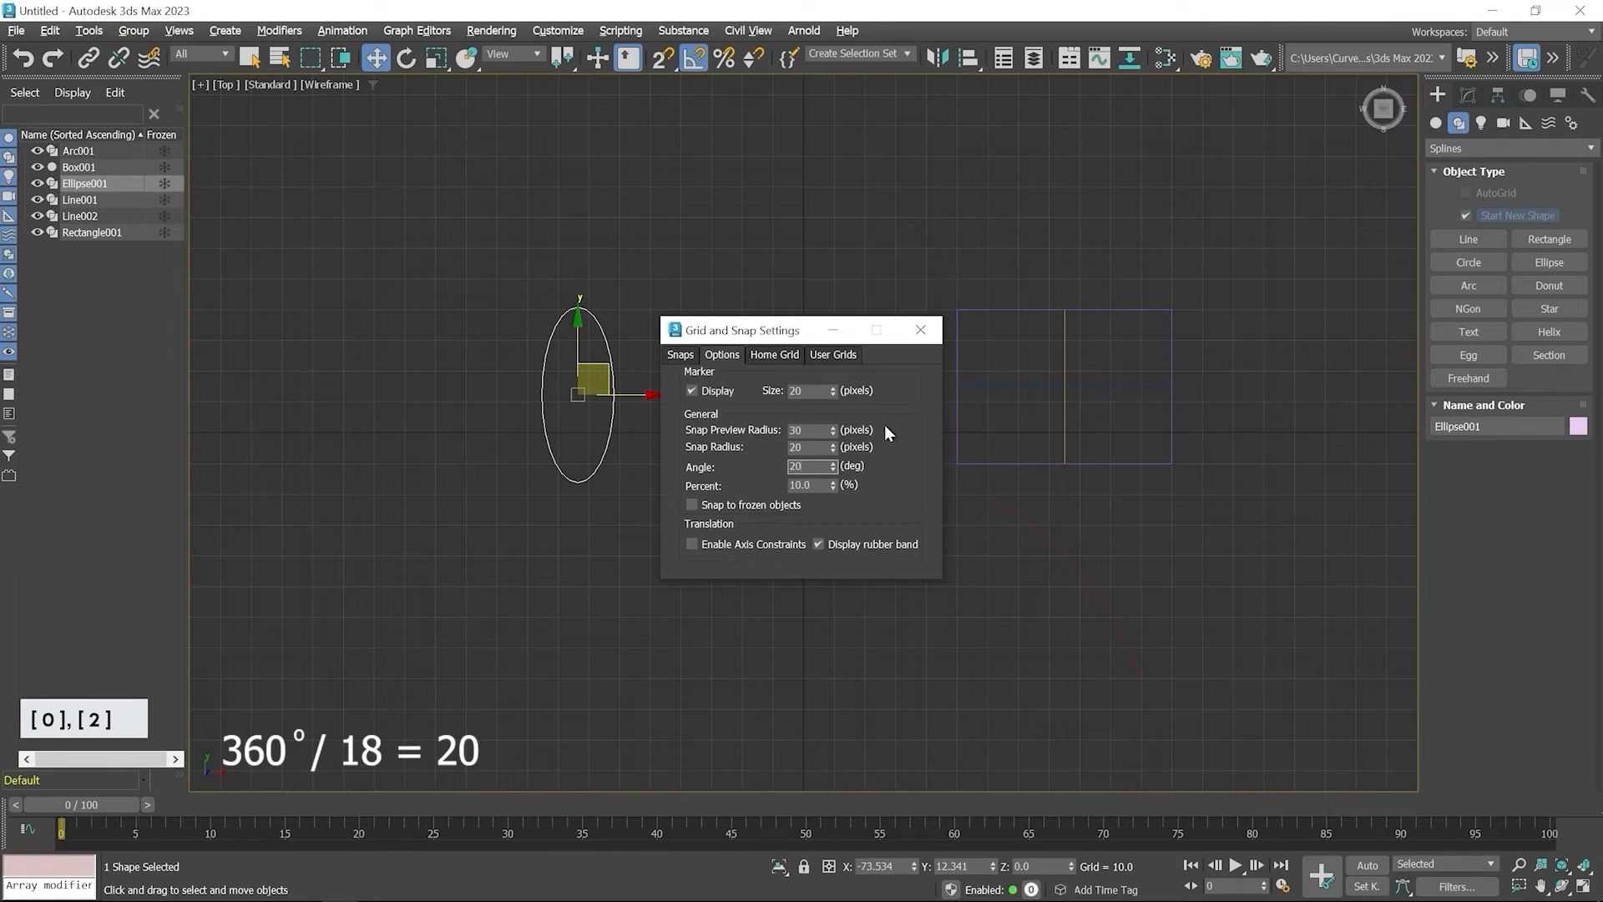
pyautogui.click(920, 330)
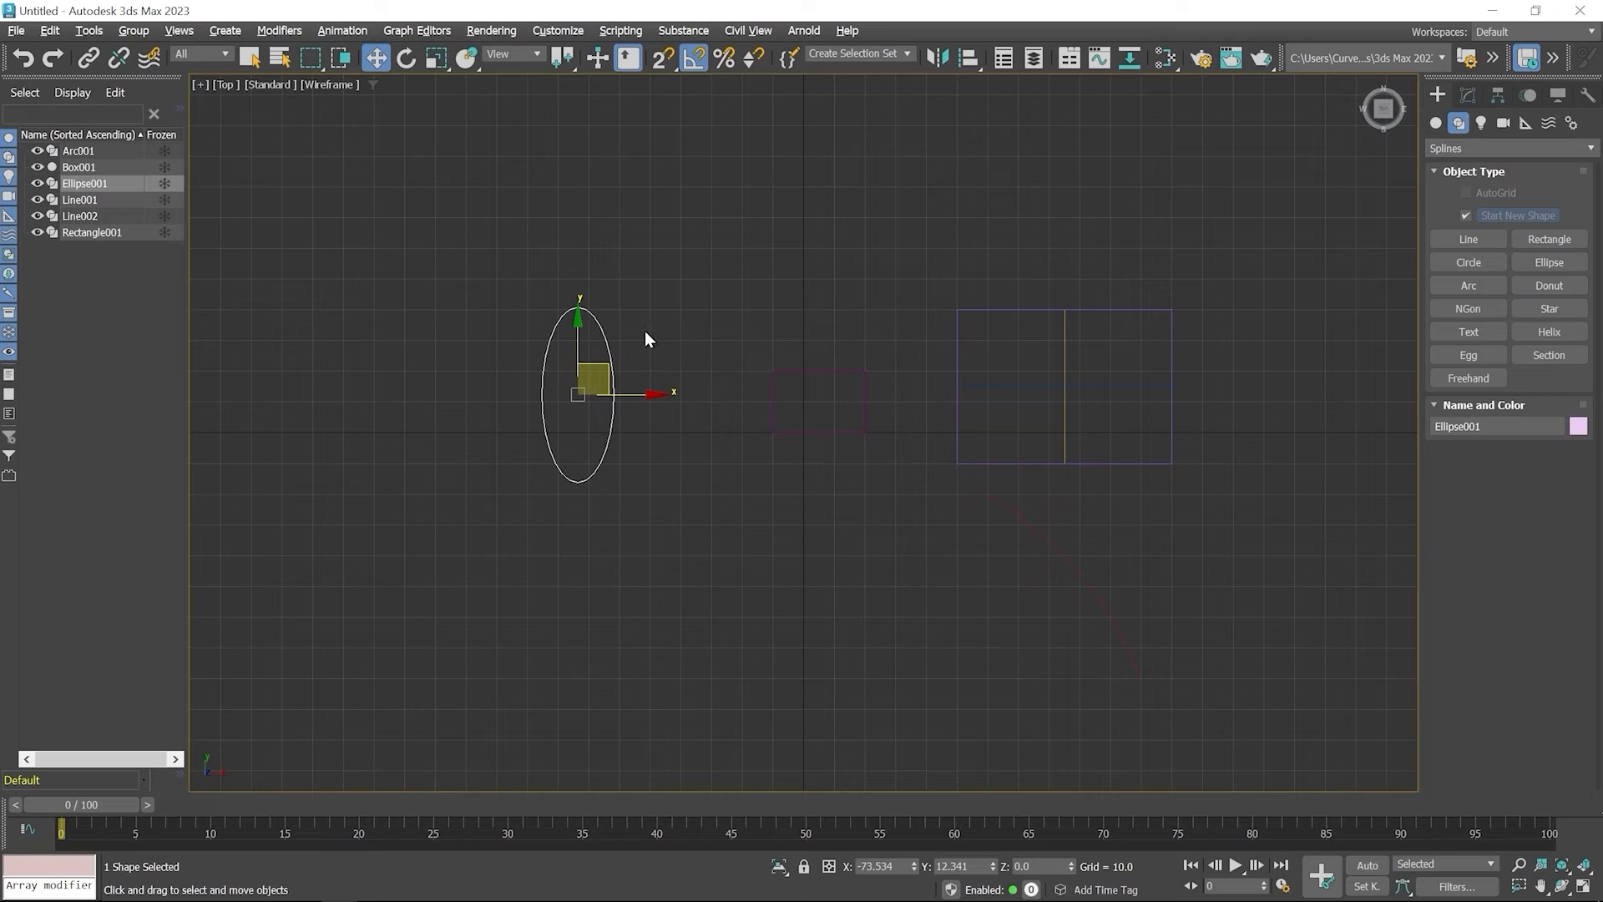
# Try rotating the ellipse about its Z axis with angle snapping, and undo the rotation
pyautogui.click(406, 60)
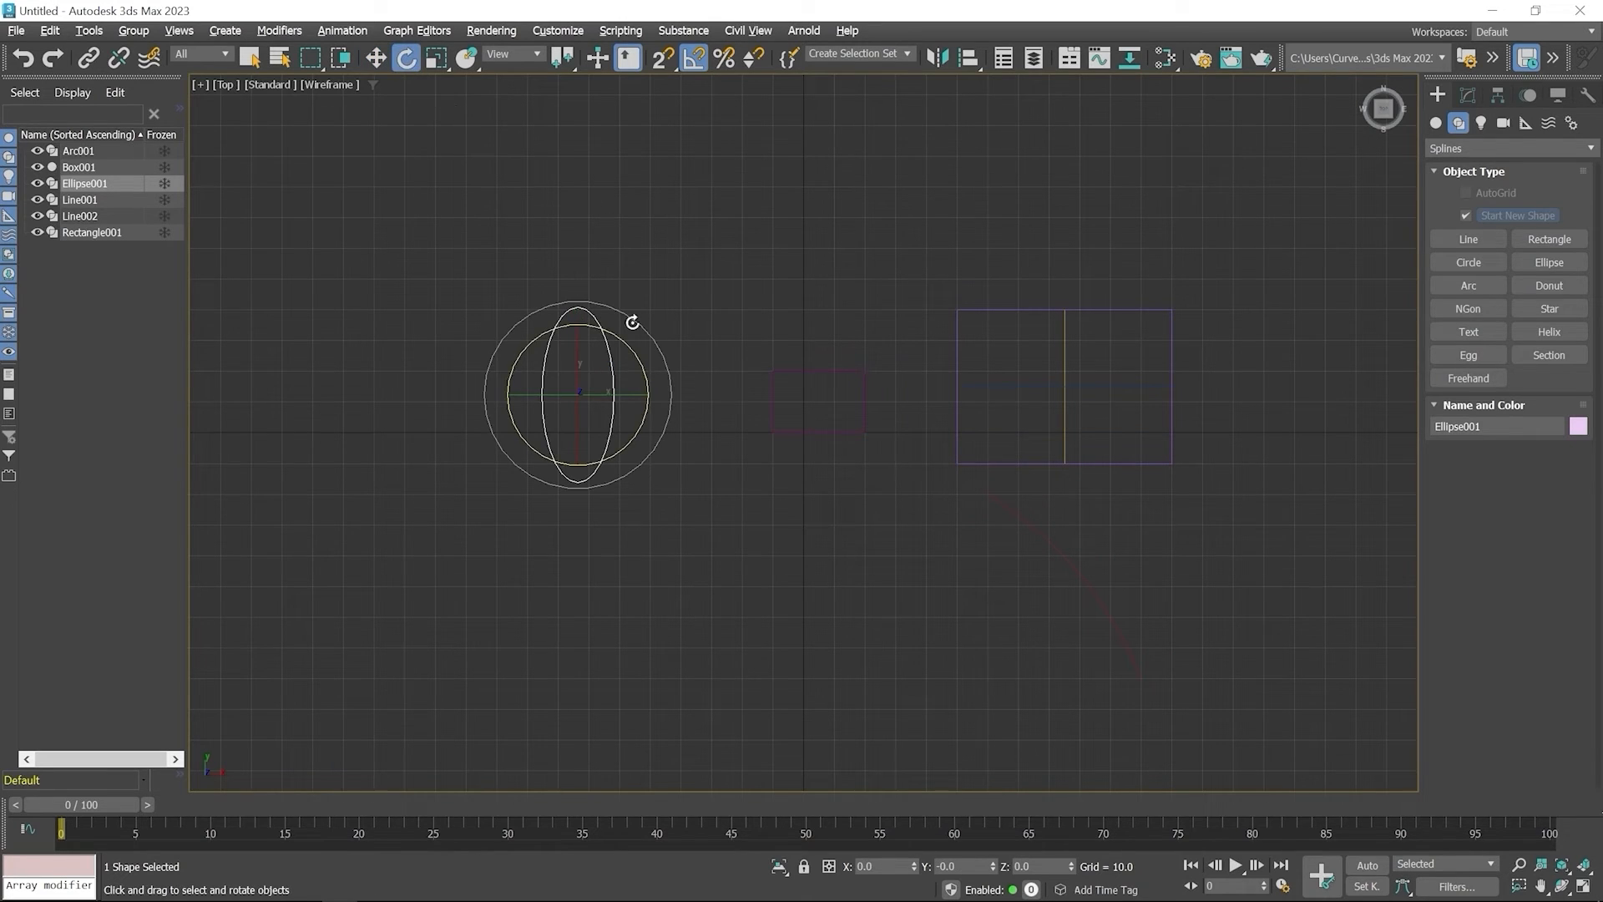
pyautogui.moveTo(632, 323); pyautogui.dragTo(607, 315)
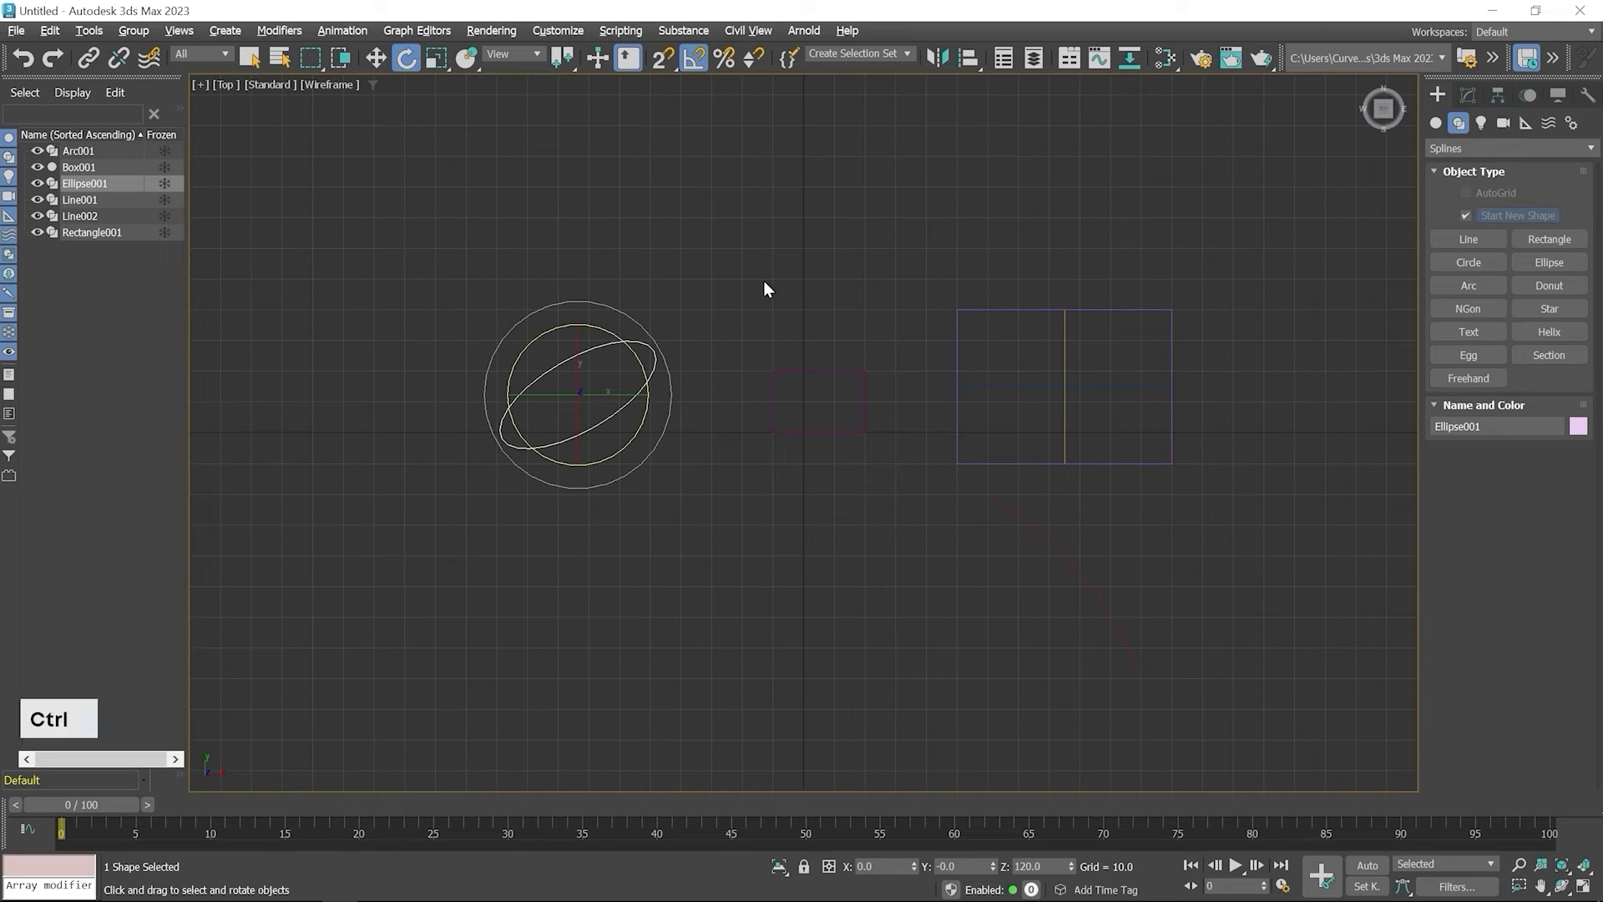
pyautogui.hotkey('ctrl', 'z')
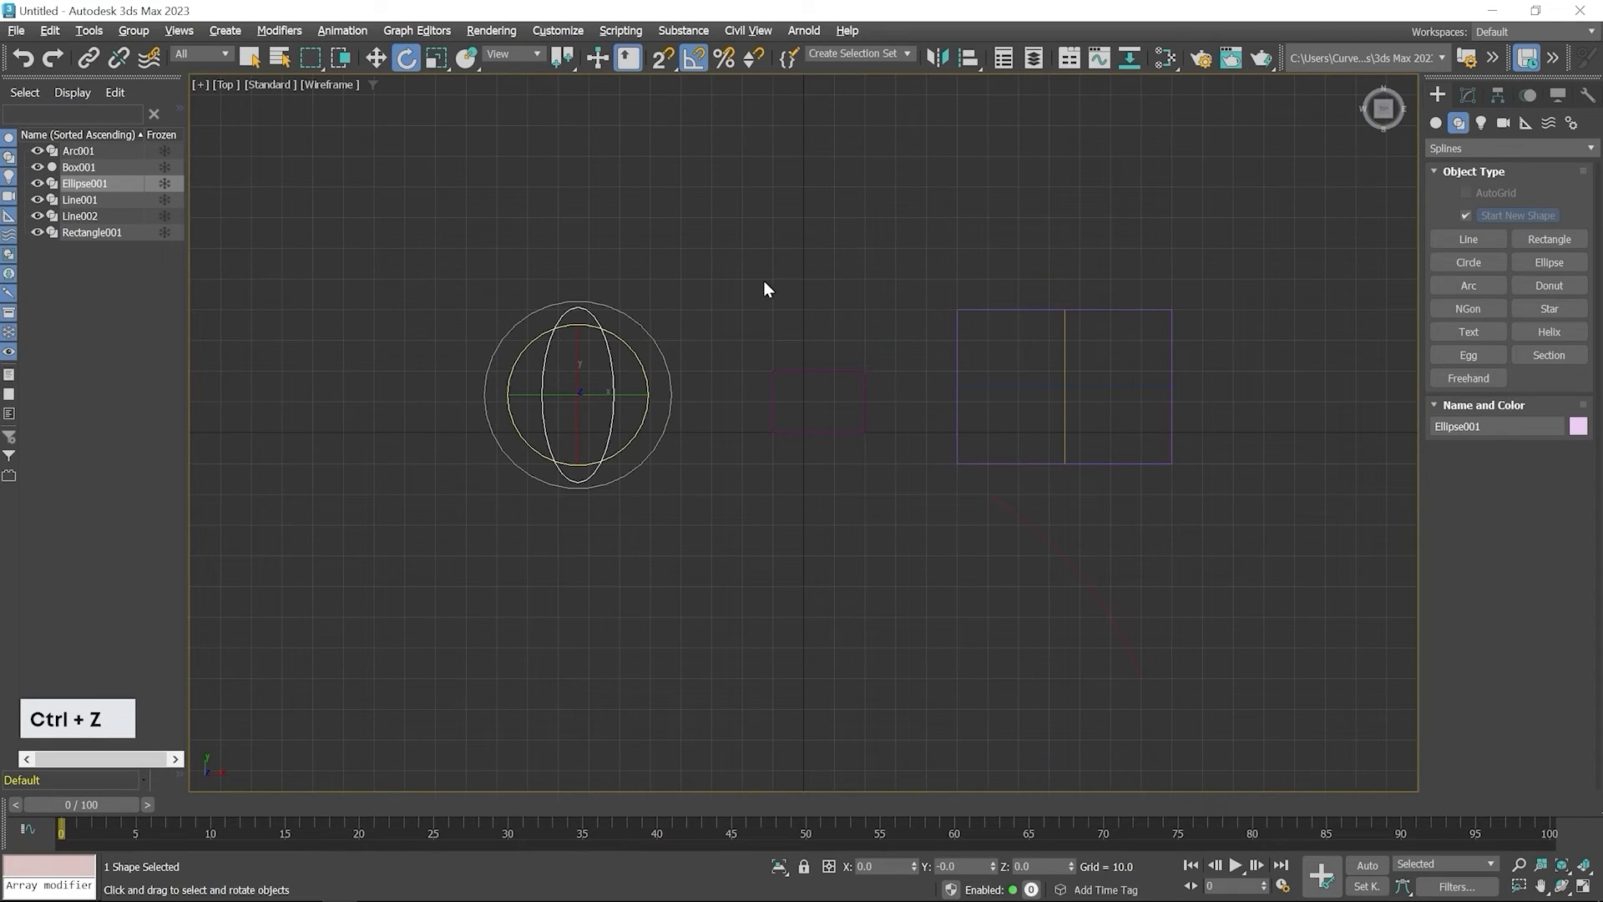
# Clone the ellipse around its center by rotating it 20 degrees with 8 copies, and clear the selection
pyautogui.press('shift')
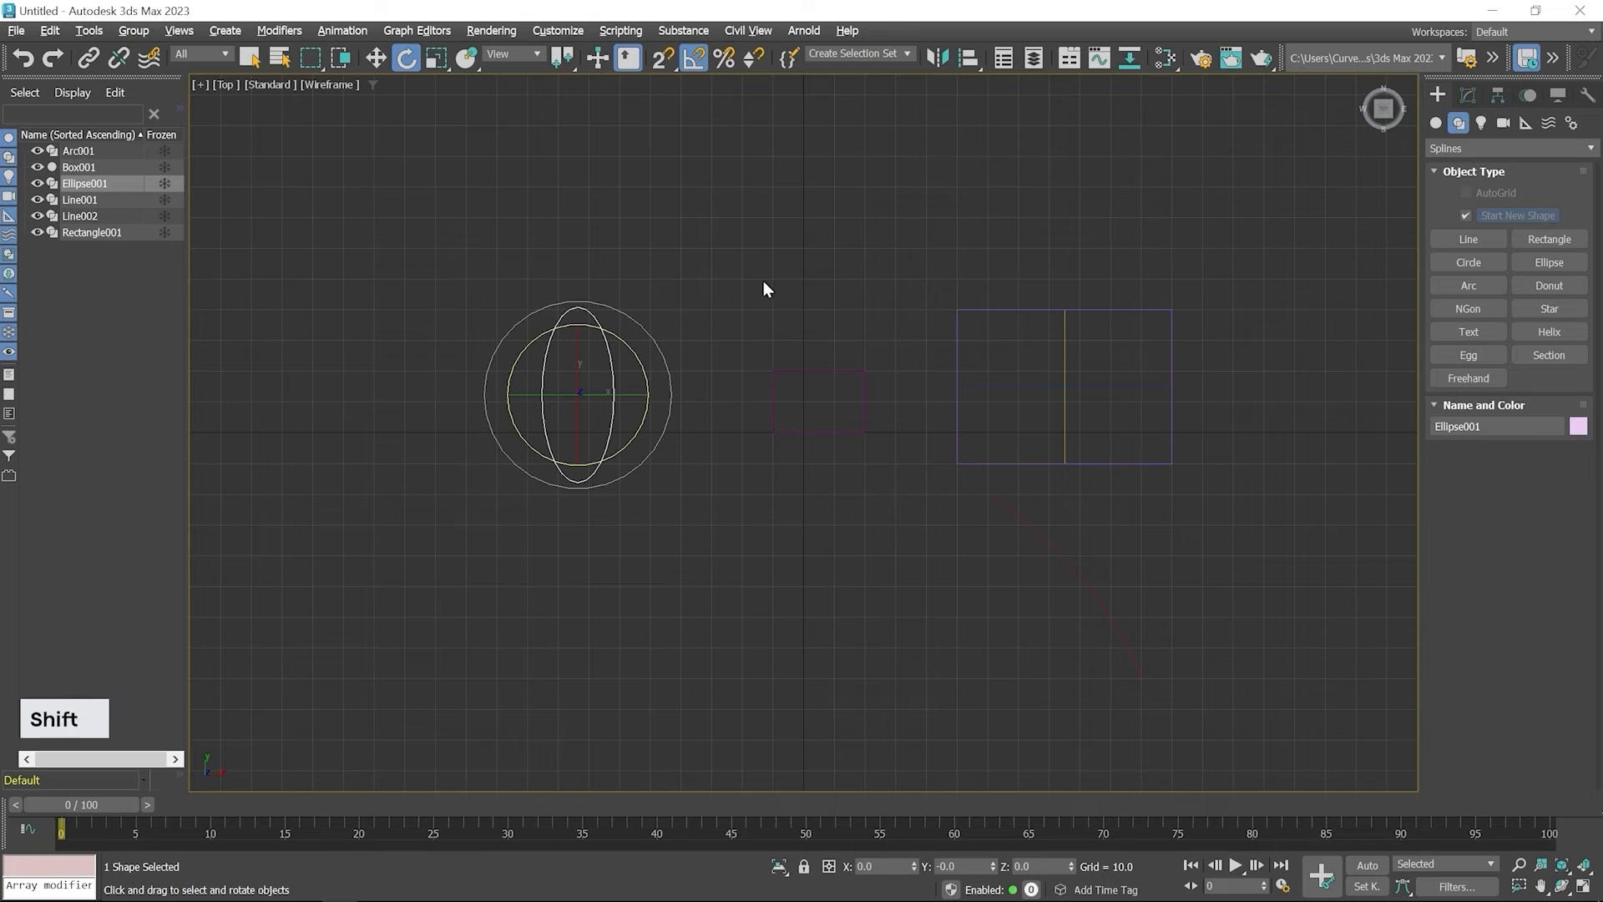
pyautogui.keyDown('shift'); pyautogui.click(623, 314); pyautogui.keyUp('shift')
pyautogui.keyDown('shift'); pyautogui.moveTo(623, 314); pyautogui.dragTo(617, 314); pyautogui.keyUp('shift')
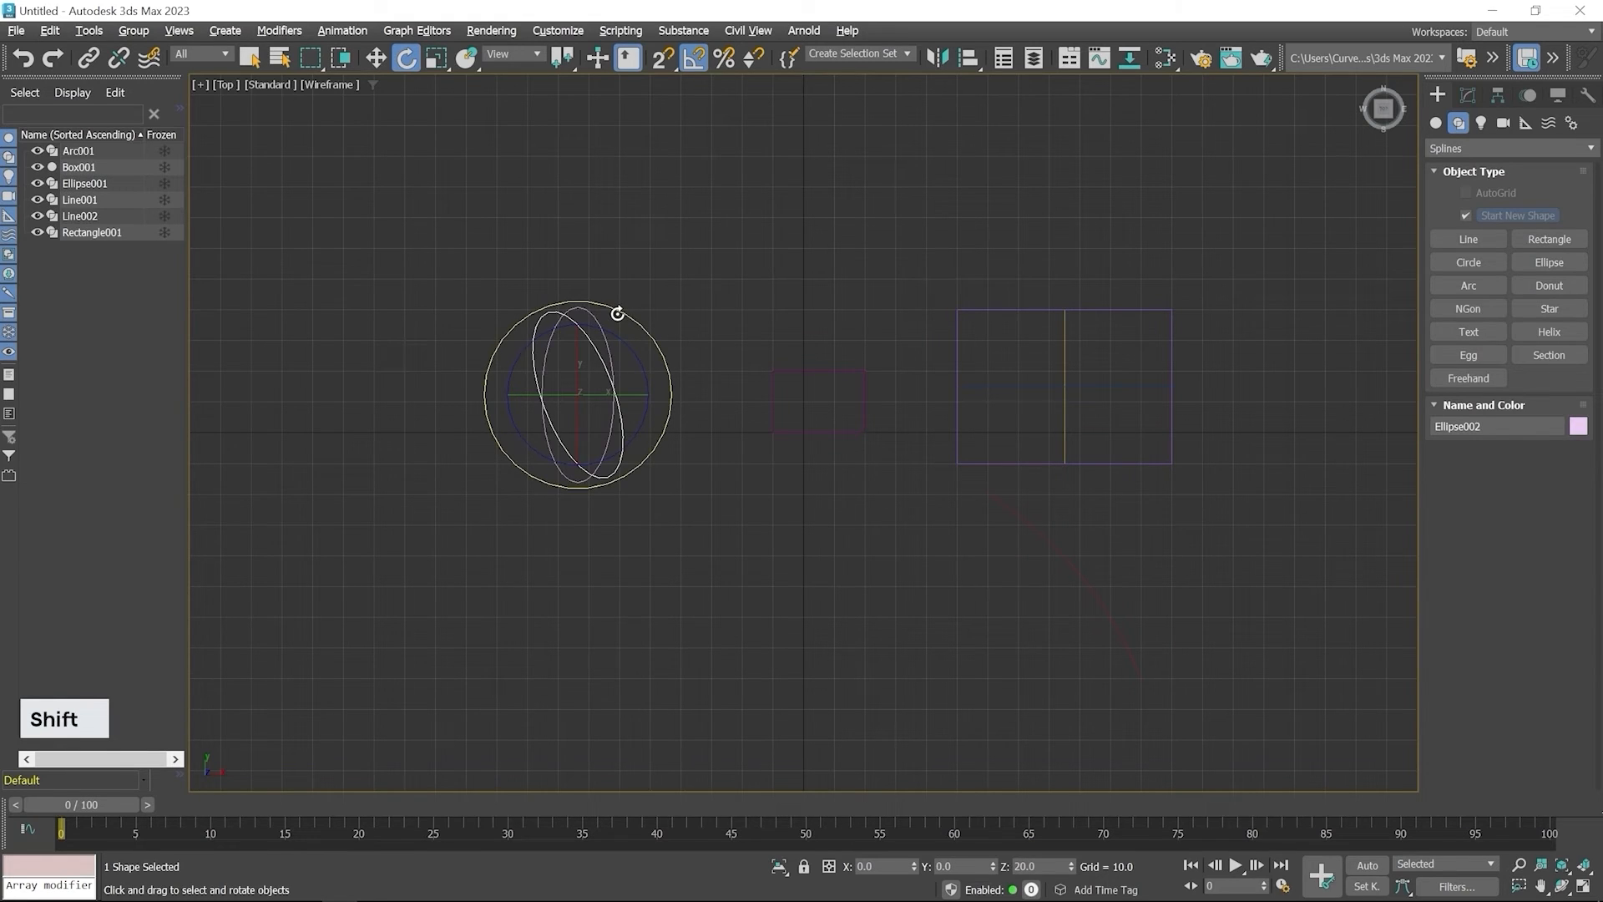
pyautogui.keyDown('shift'); pyautogui.moveTo(618, 313); pyautogui.dragTo(618, 313); pyautogui.keyUp('shift')
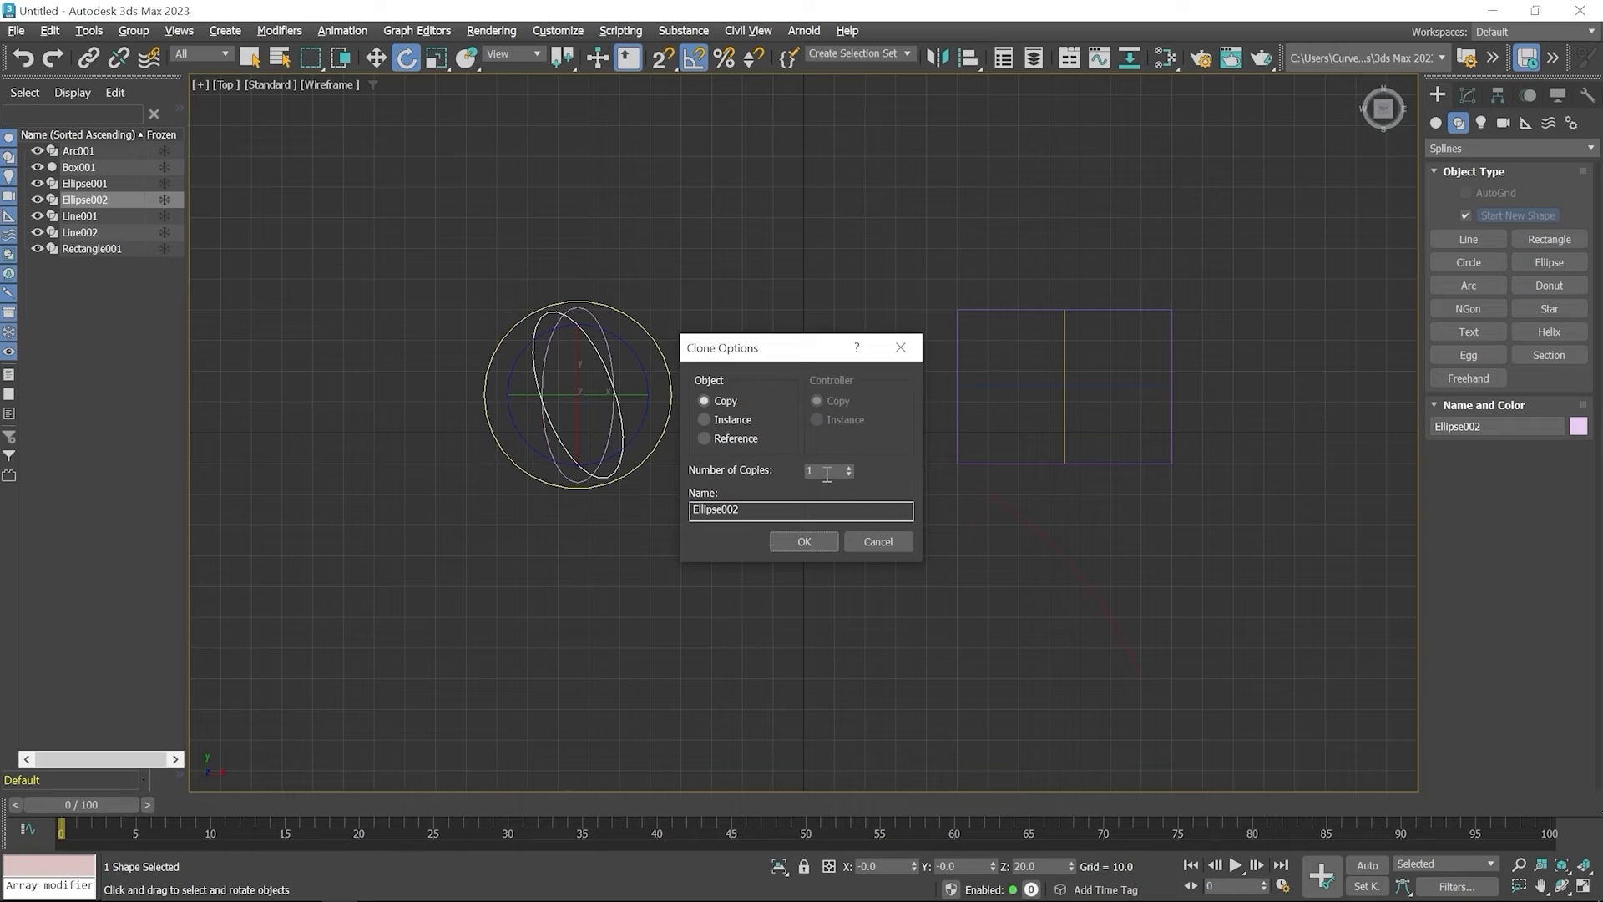
pyautogui.moveTo(820, 469); pyautogui.dragTo(792, 469)
pyautogui.write('8')
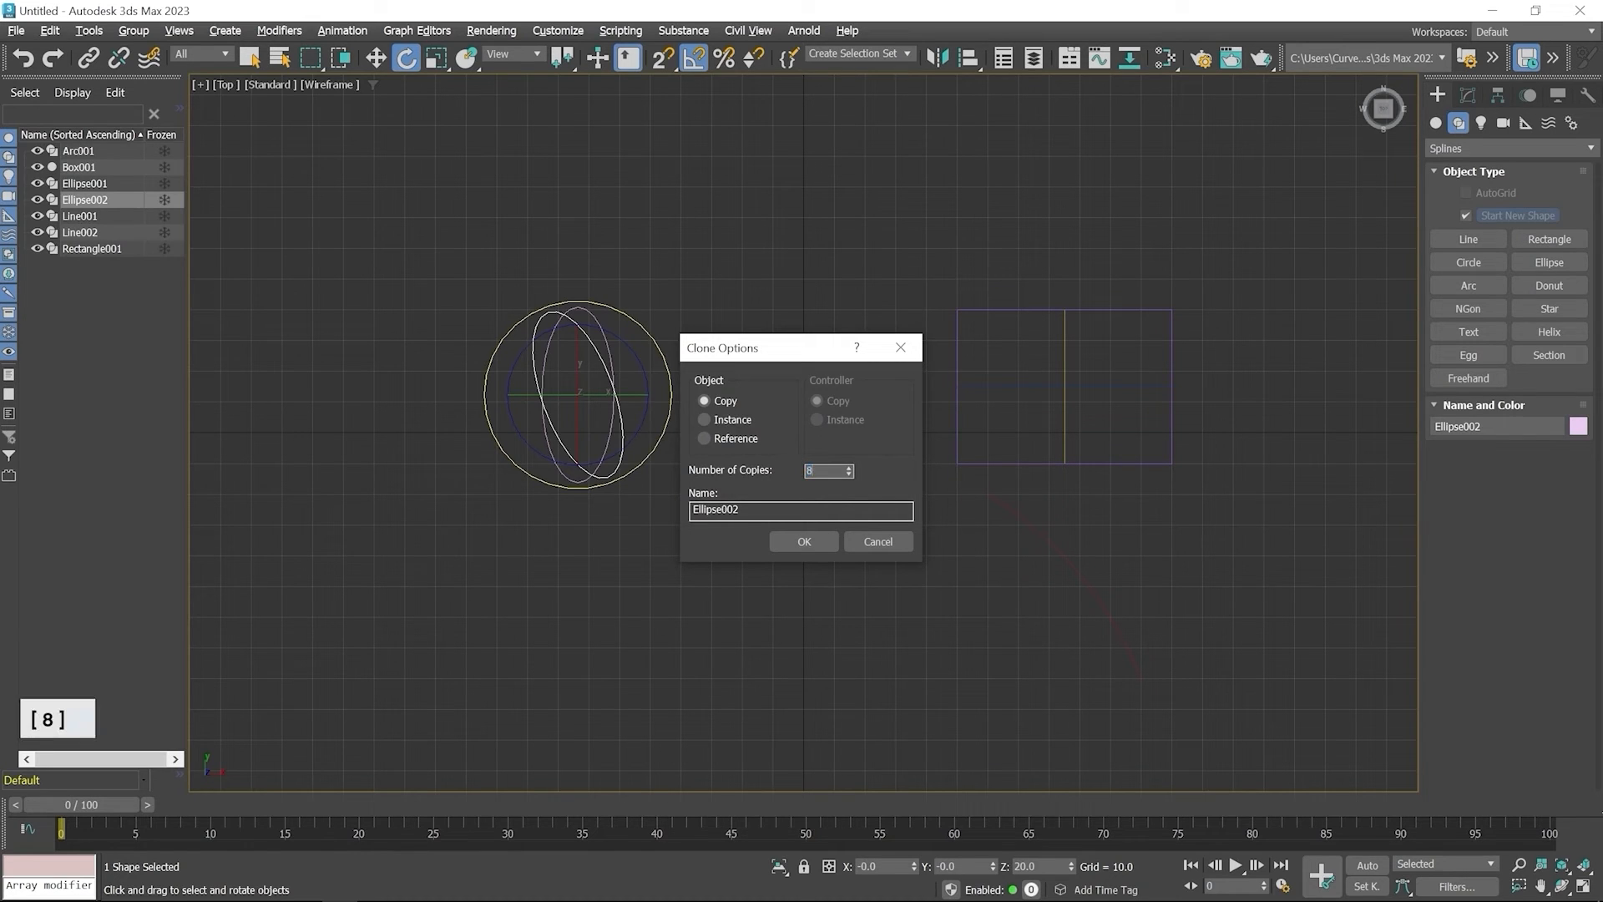
pyautogui.click(808, 542)
pyautogui.click(813, 541)
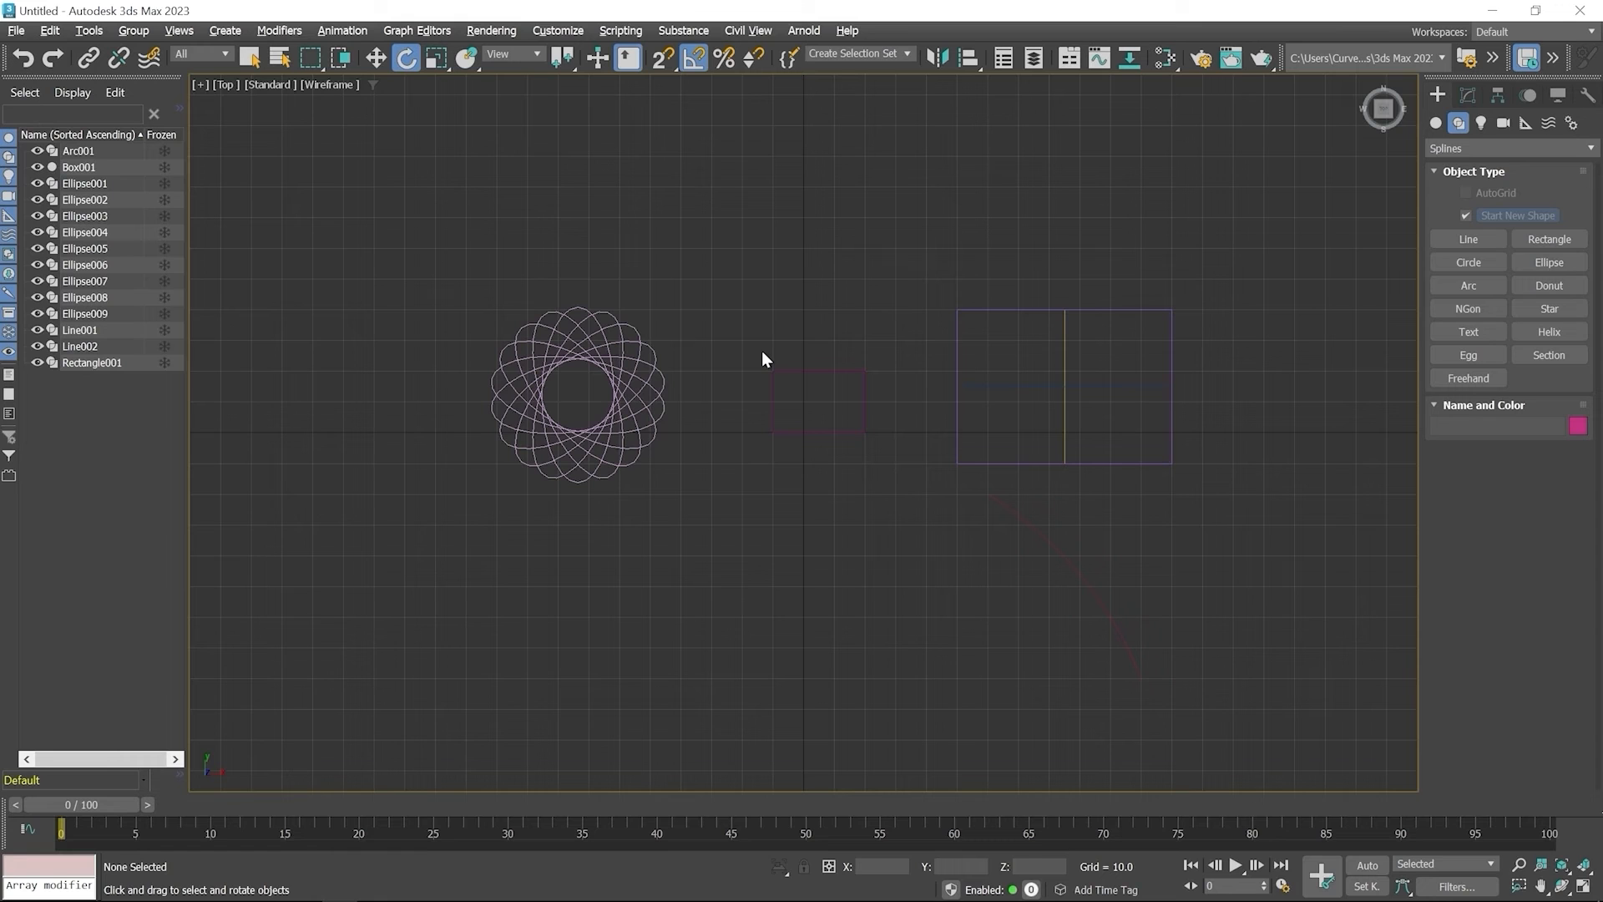
# Draw a tall narrow ellipse left of the ellipse pattern and move it farther left to about X -187.8
pyautogui.moveTo(630, 338); pyautogui.dragTo(1012, 354, button='middle')
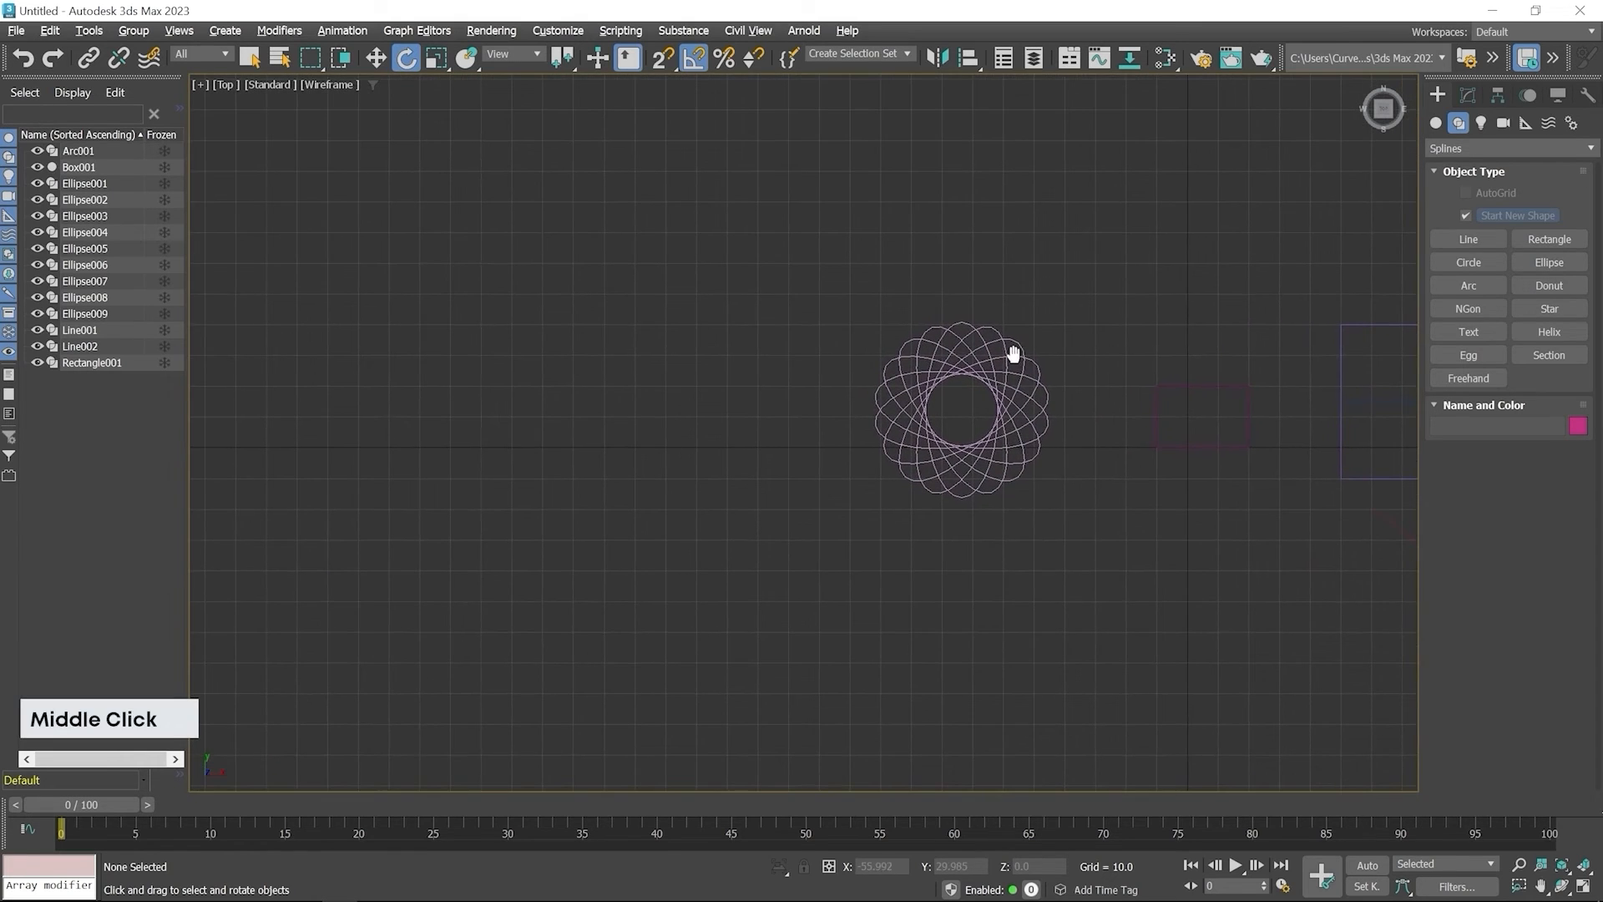
pyautogui.click(1548, 262)
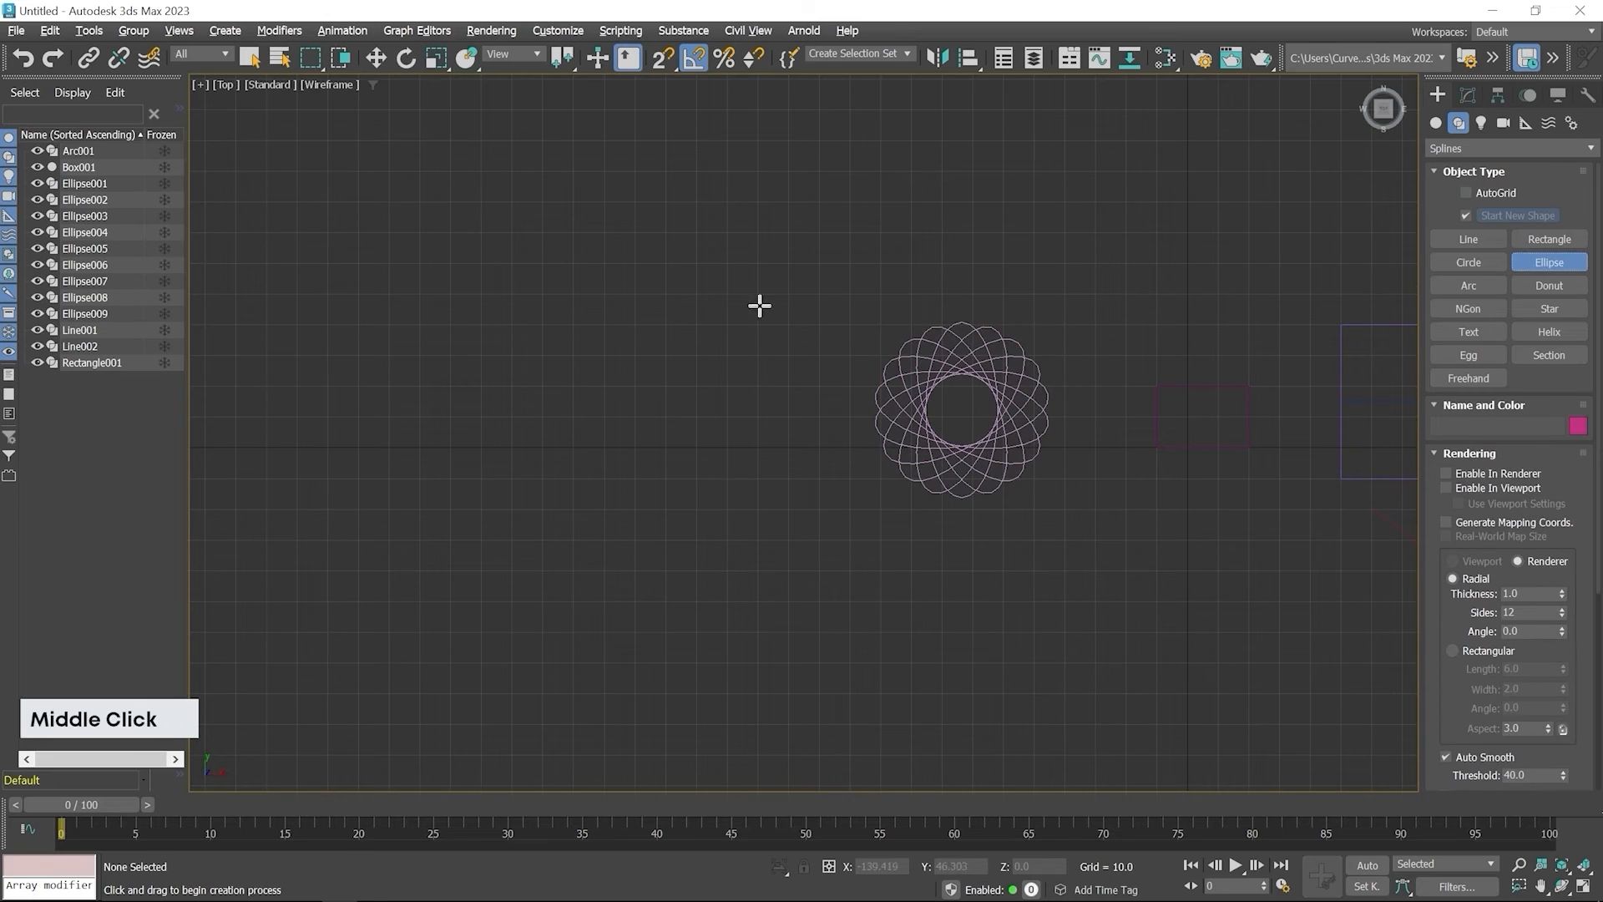
pyautogui.moveTo(712, 308); pyautogui.dragTo(752, 426)
pyautogui.click(374, 60)
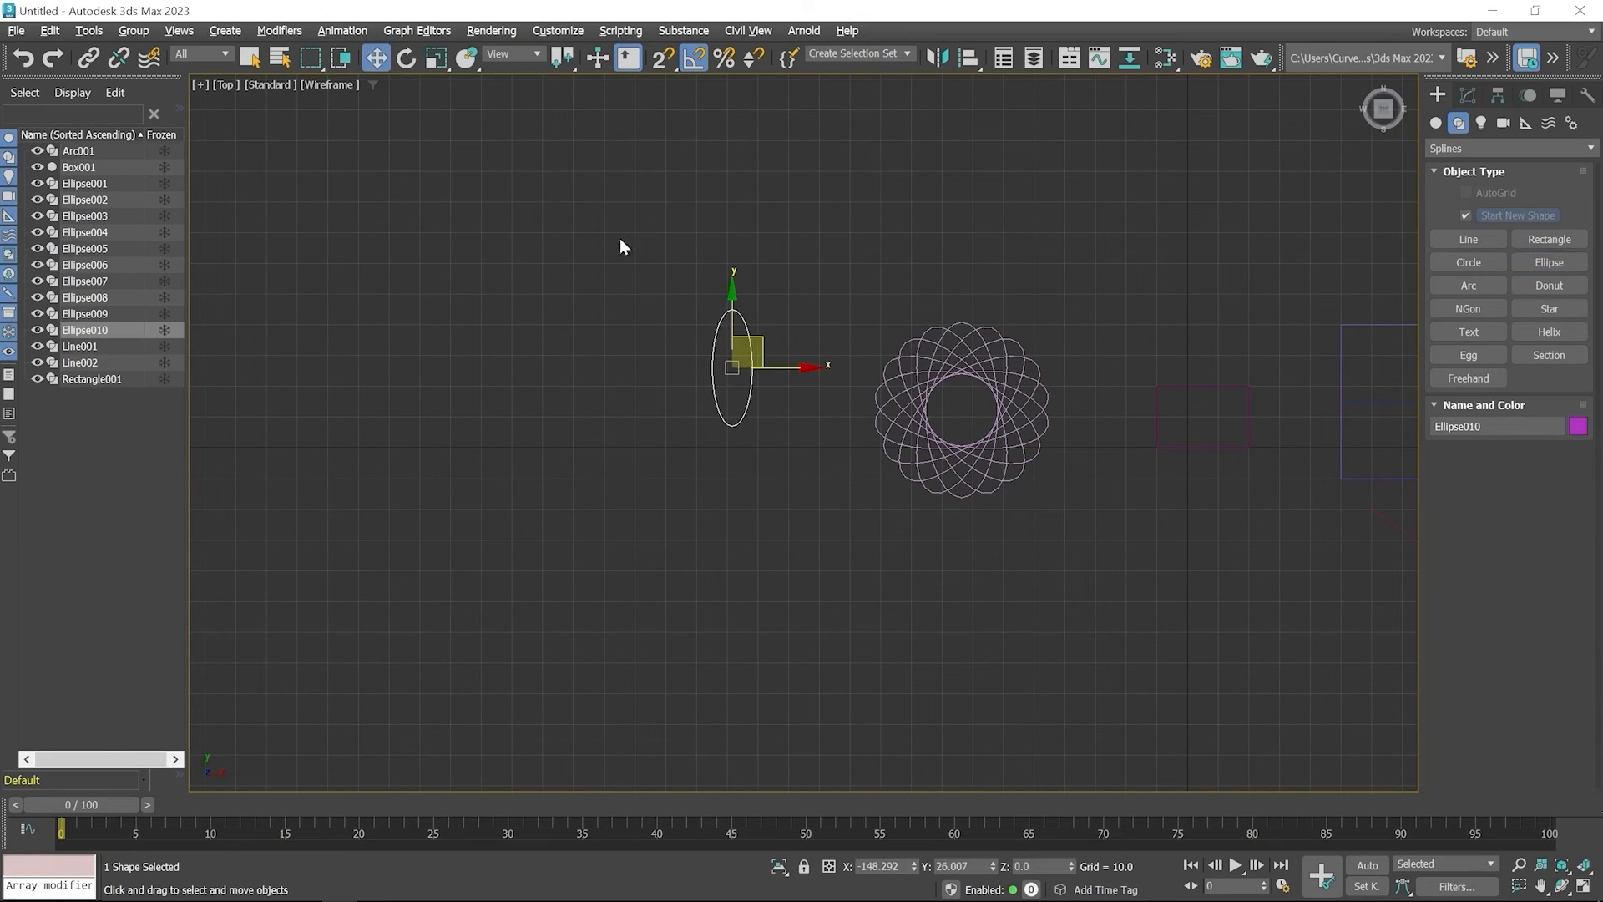
pyautogui.moveTo(783, 368); pyautogui.dragTo(662, 372)
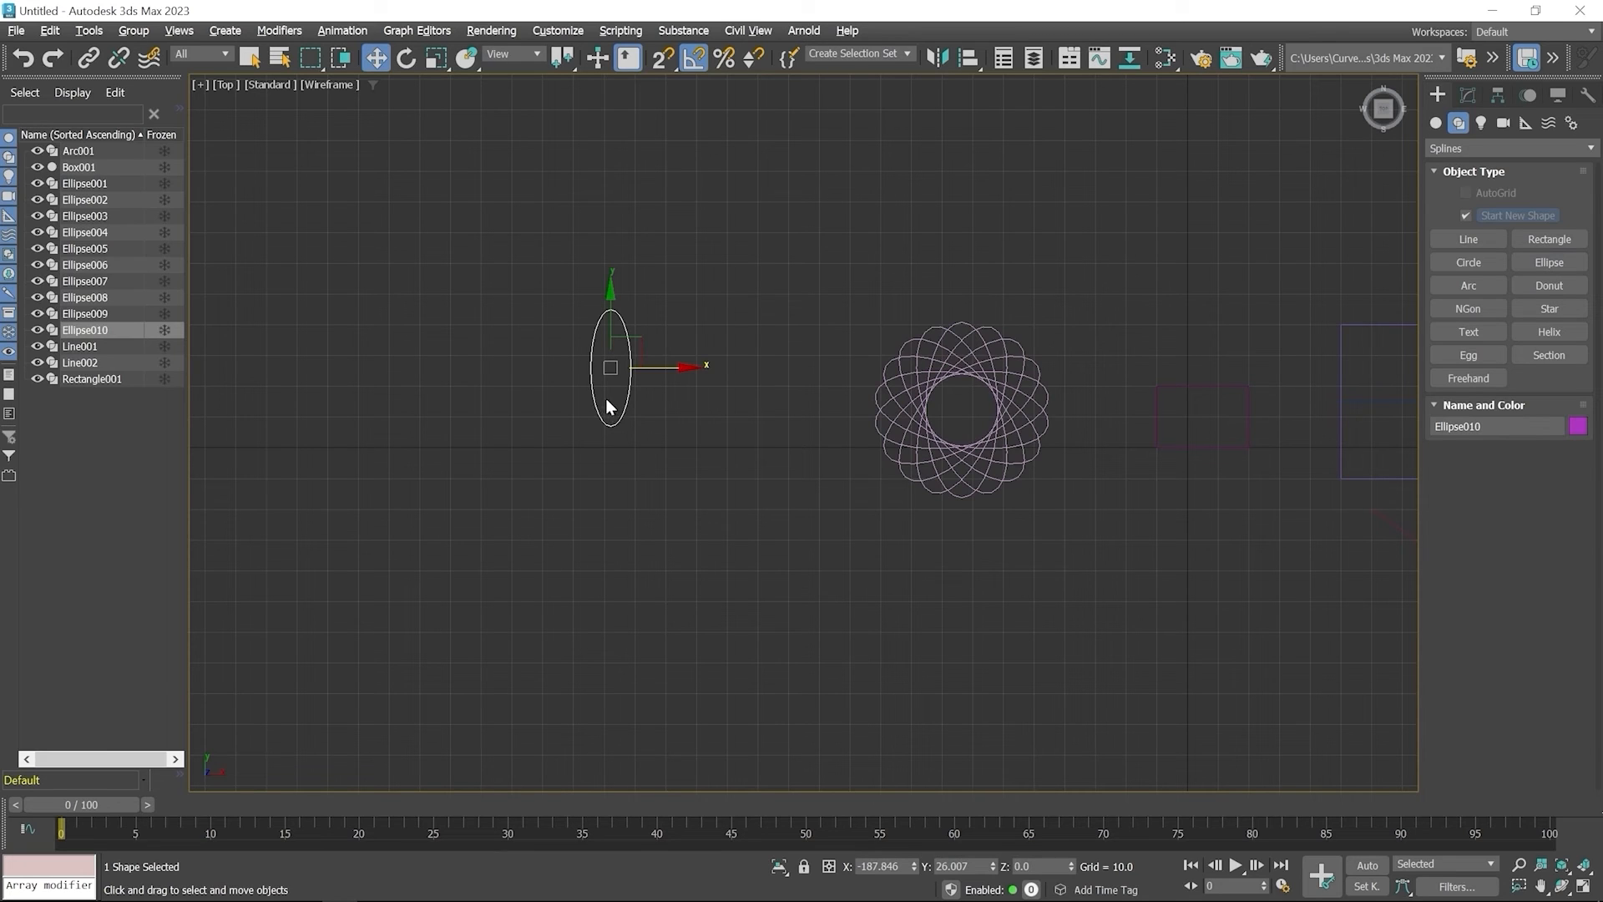
# Move only the new ellipse's pivot down to just below its bottom end, at about Y 5.6
pyautogui.click(1496, 96)
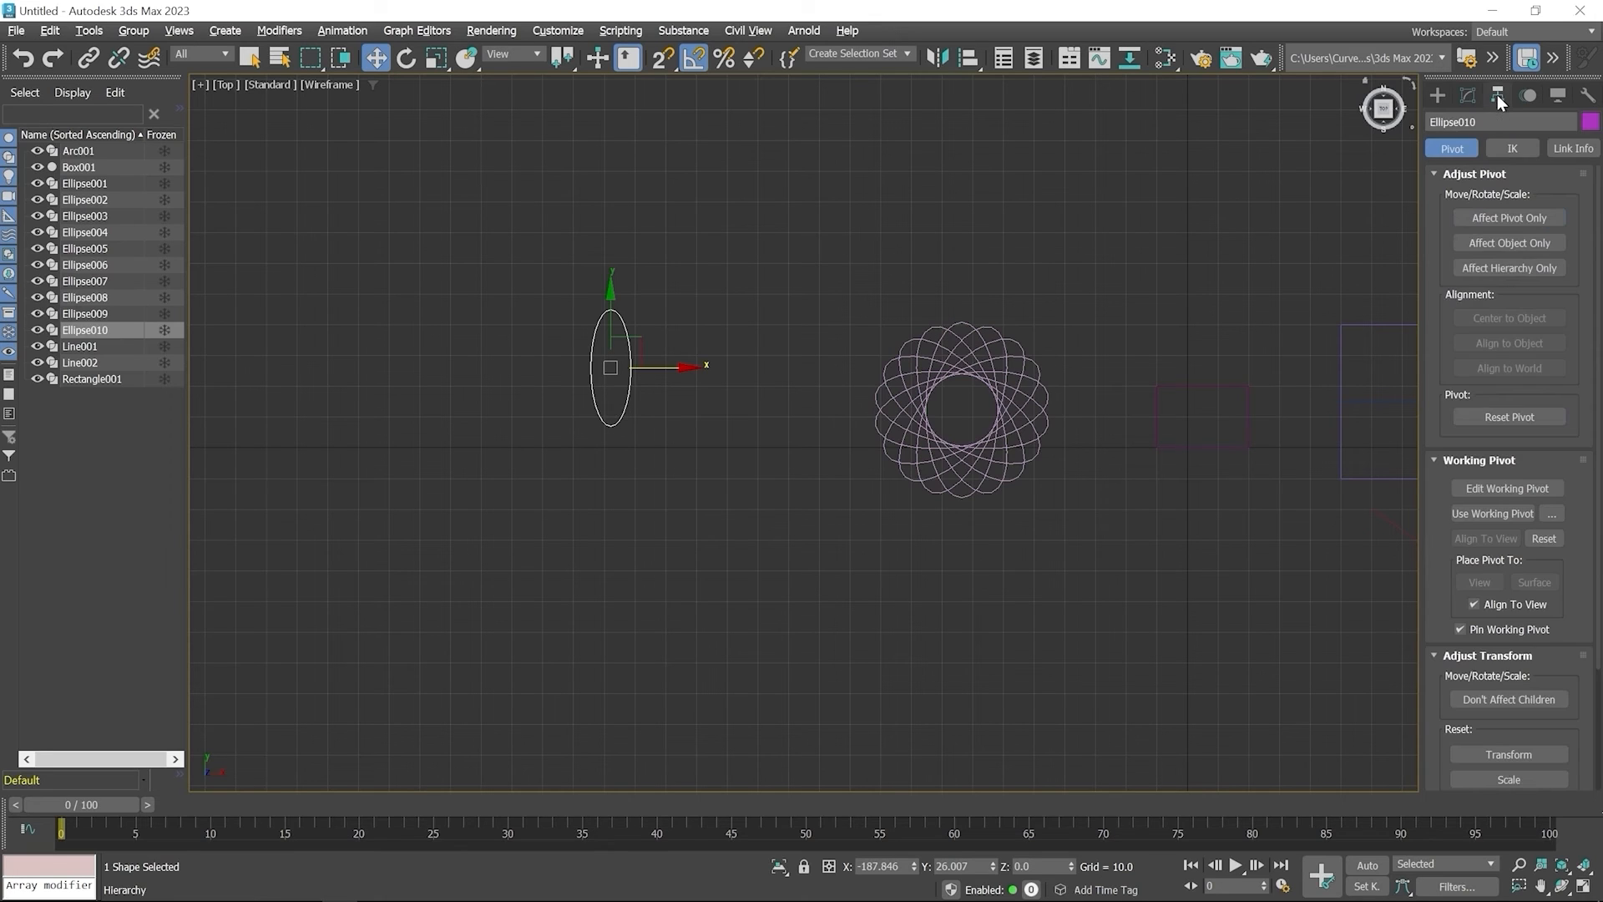
pyautogui.click(1495, 218)
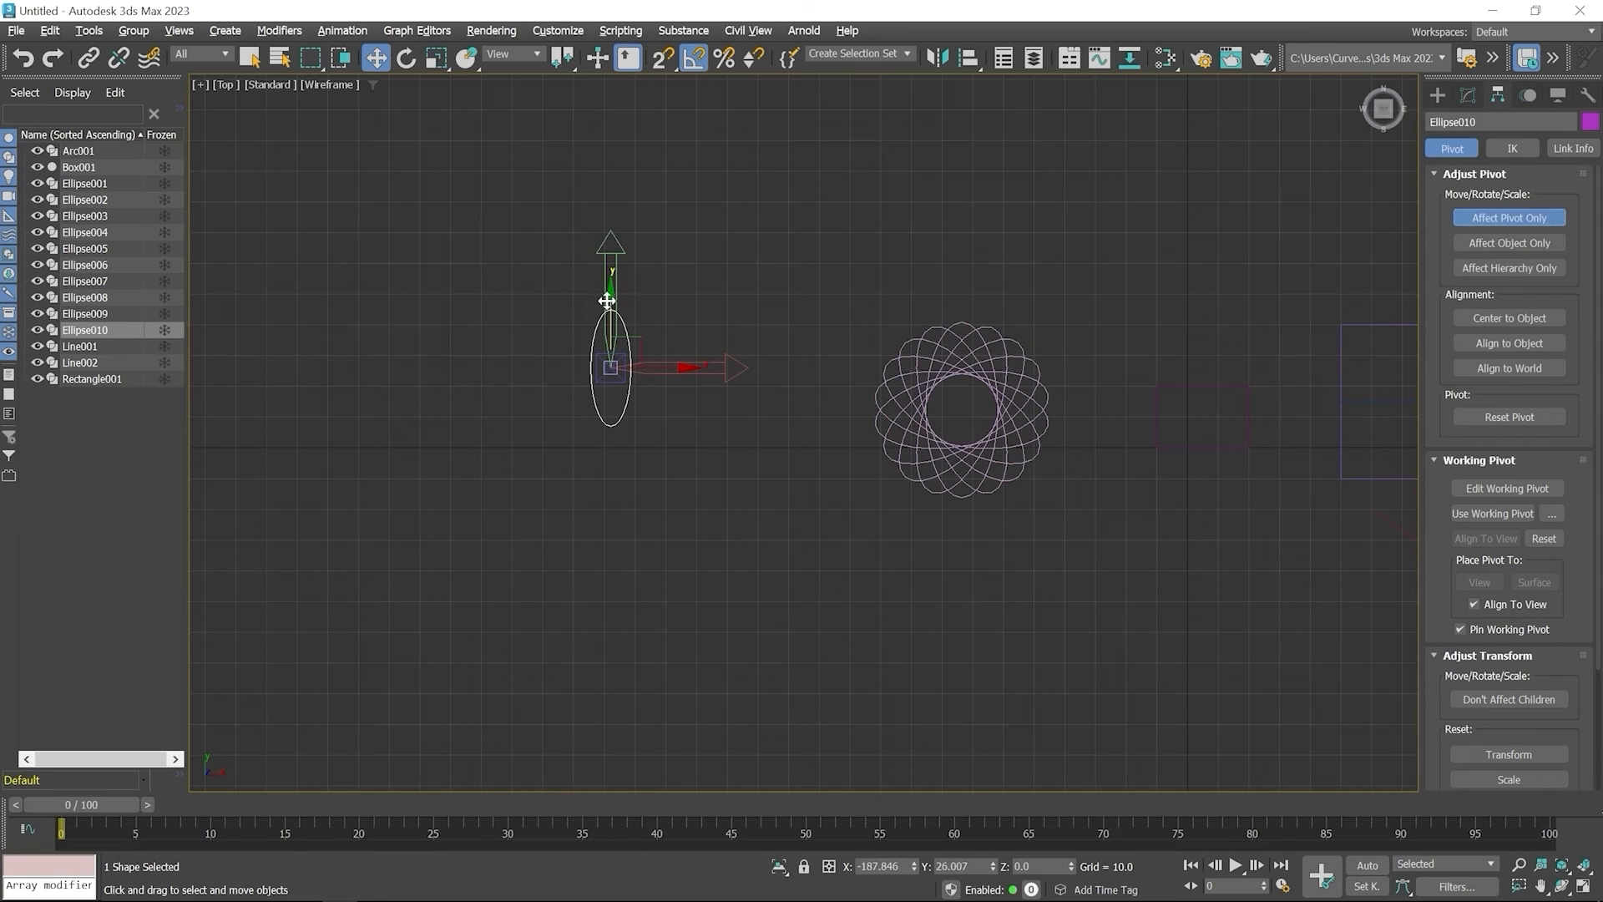
pyautogui.moveTo(609, 302); pyautogui.dragTo(612, 362)
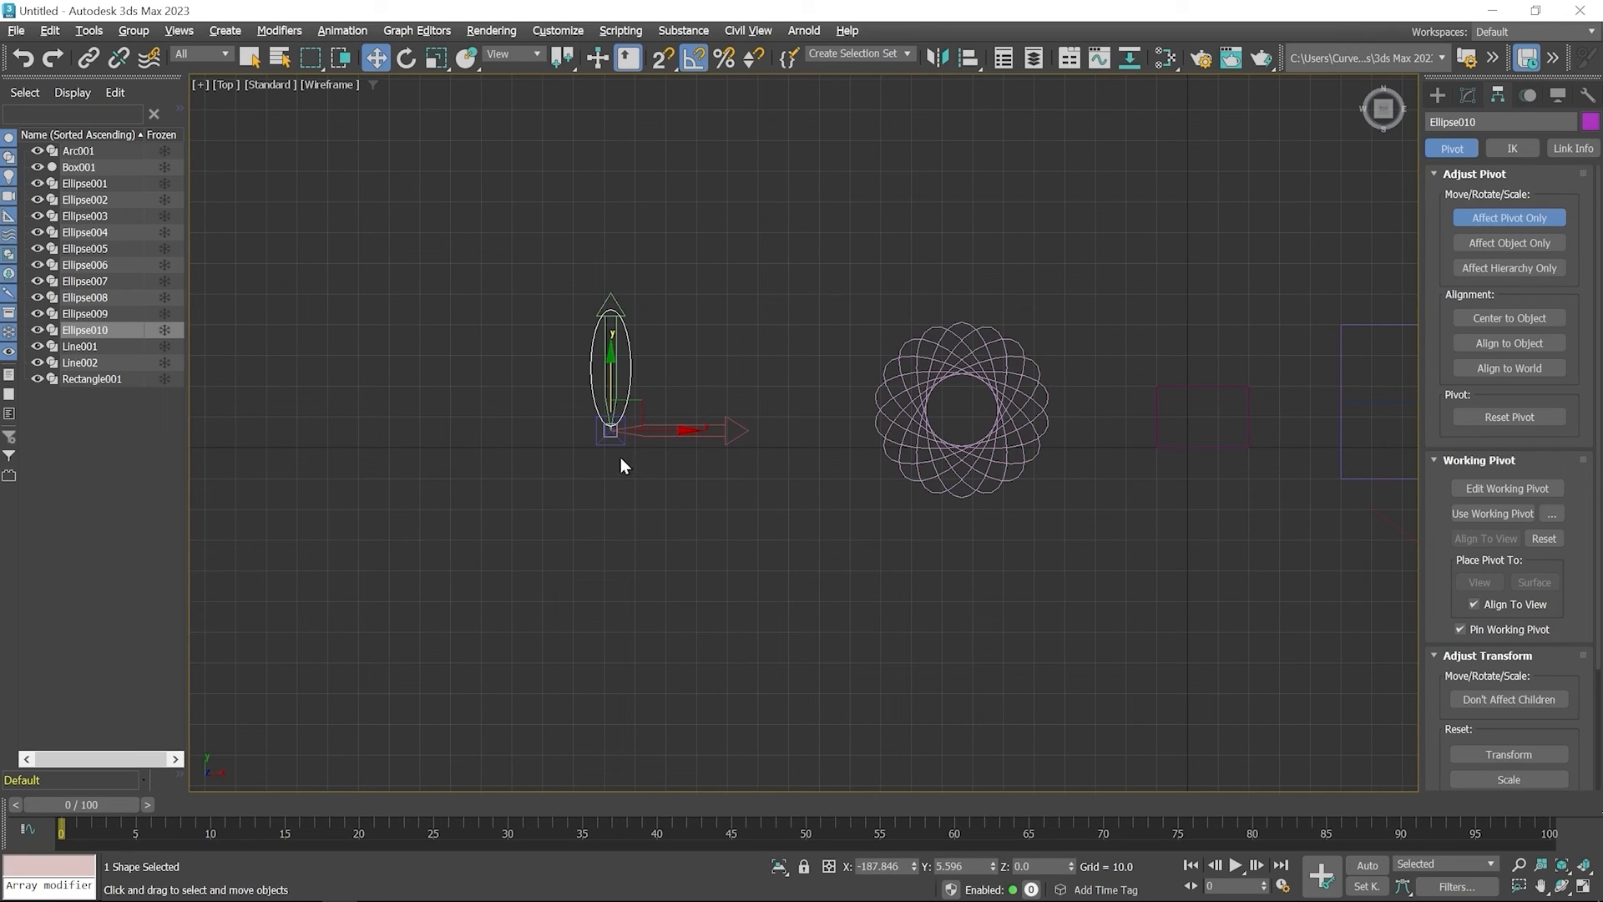
pyautogui.click(1509, 218)
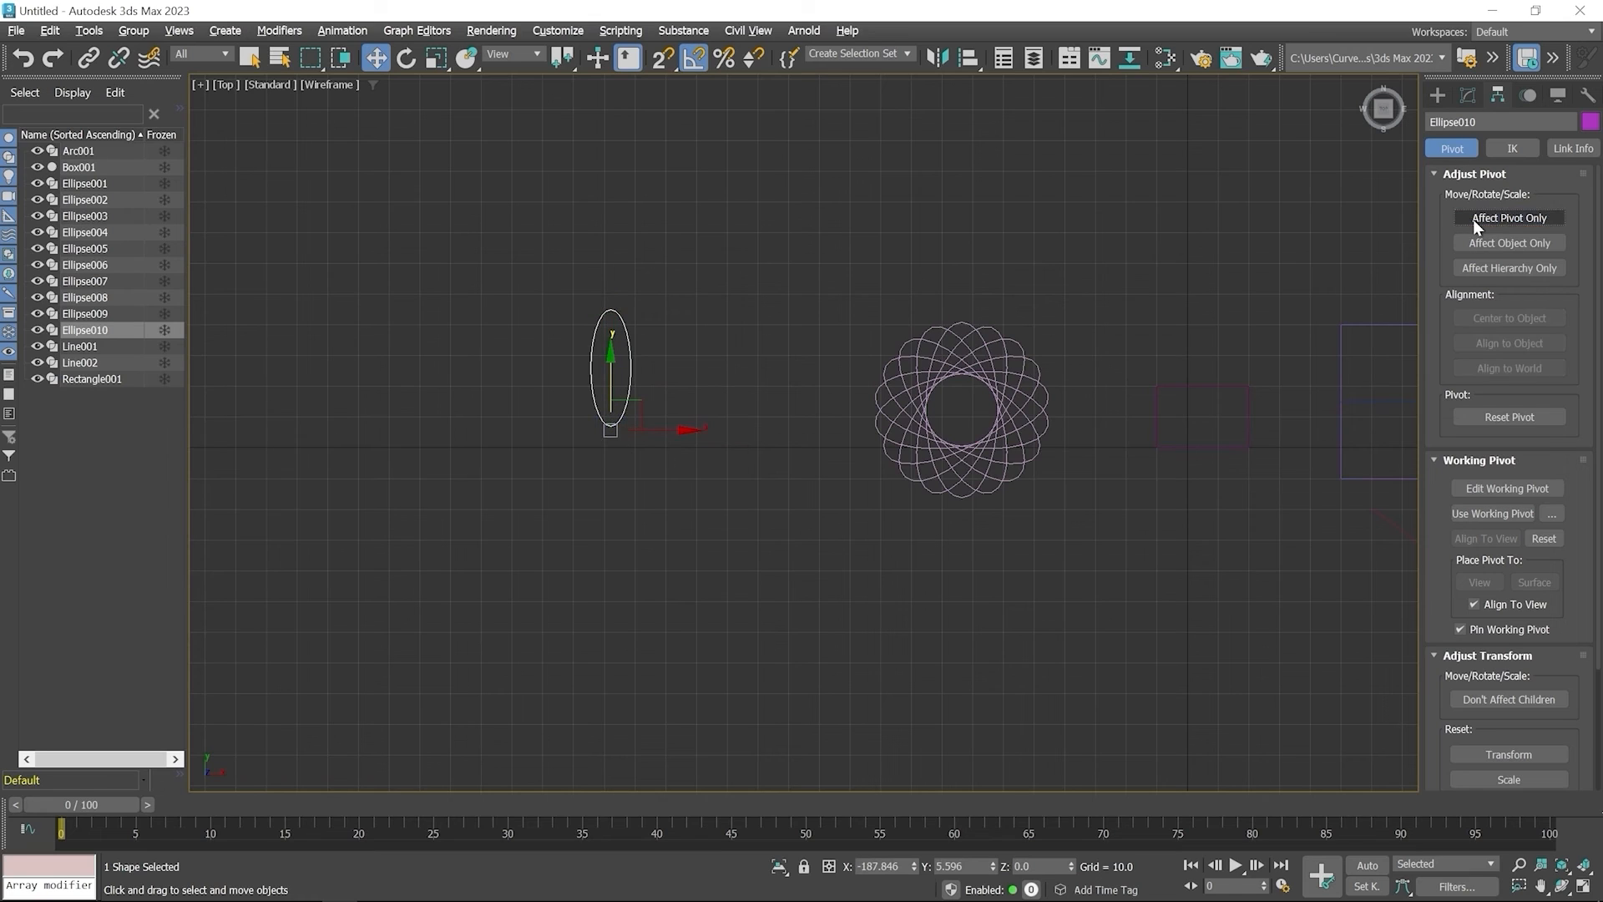
pyautogui.click(1436, 96)
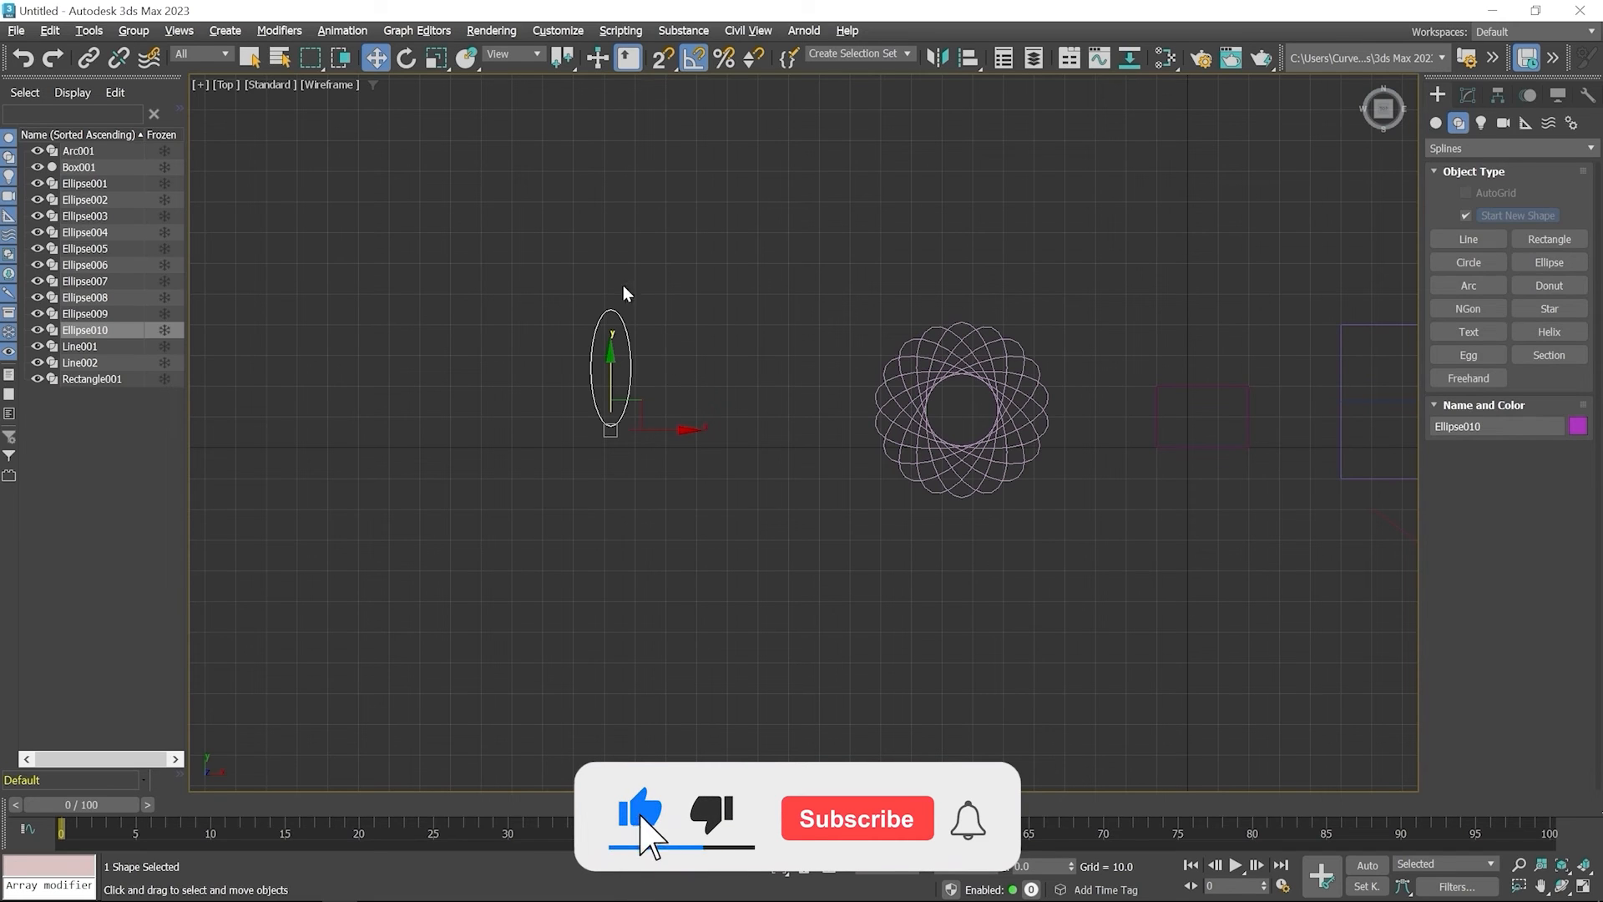
# Clone the new ellipse around its shifted pivot by rotating it 20 degrees with 17 copies, and clear the selection
pyautogui.click(407, 58)
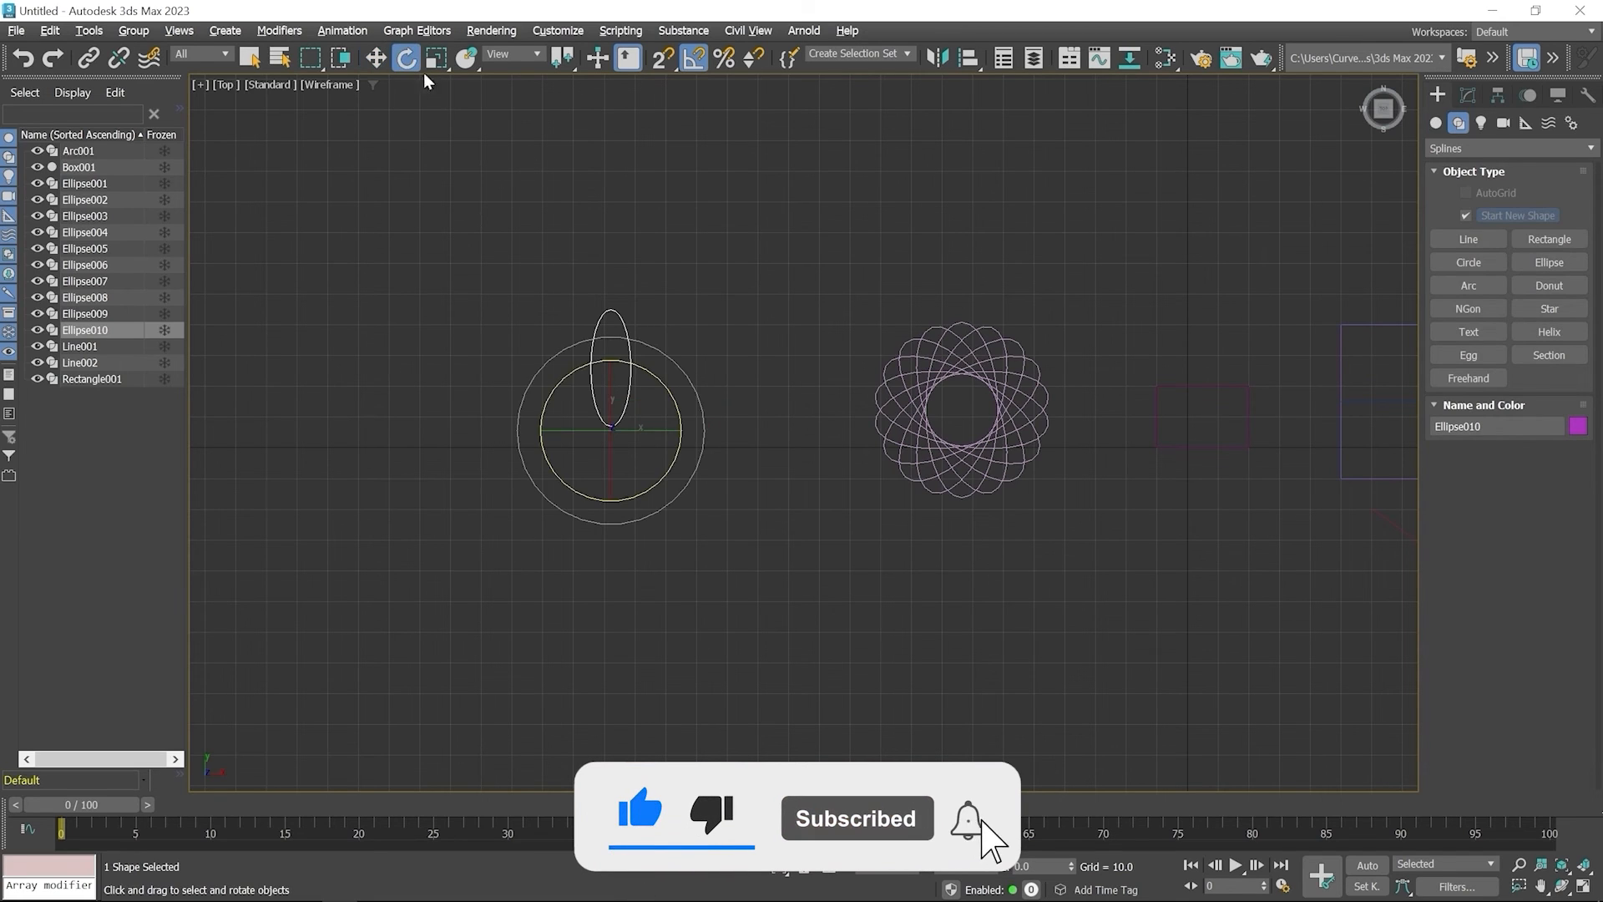
pyautogui.press('shift')
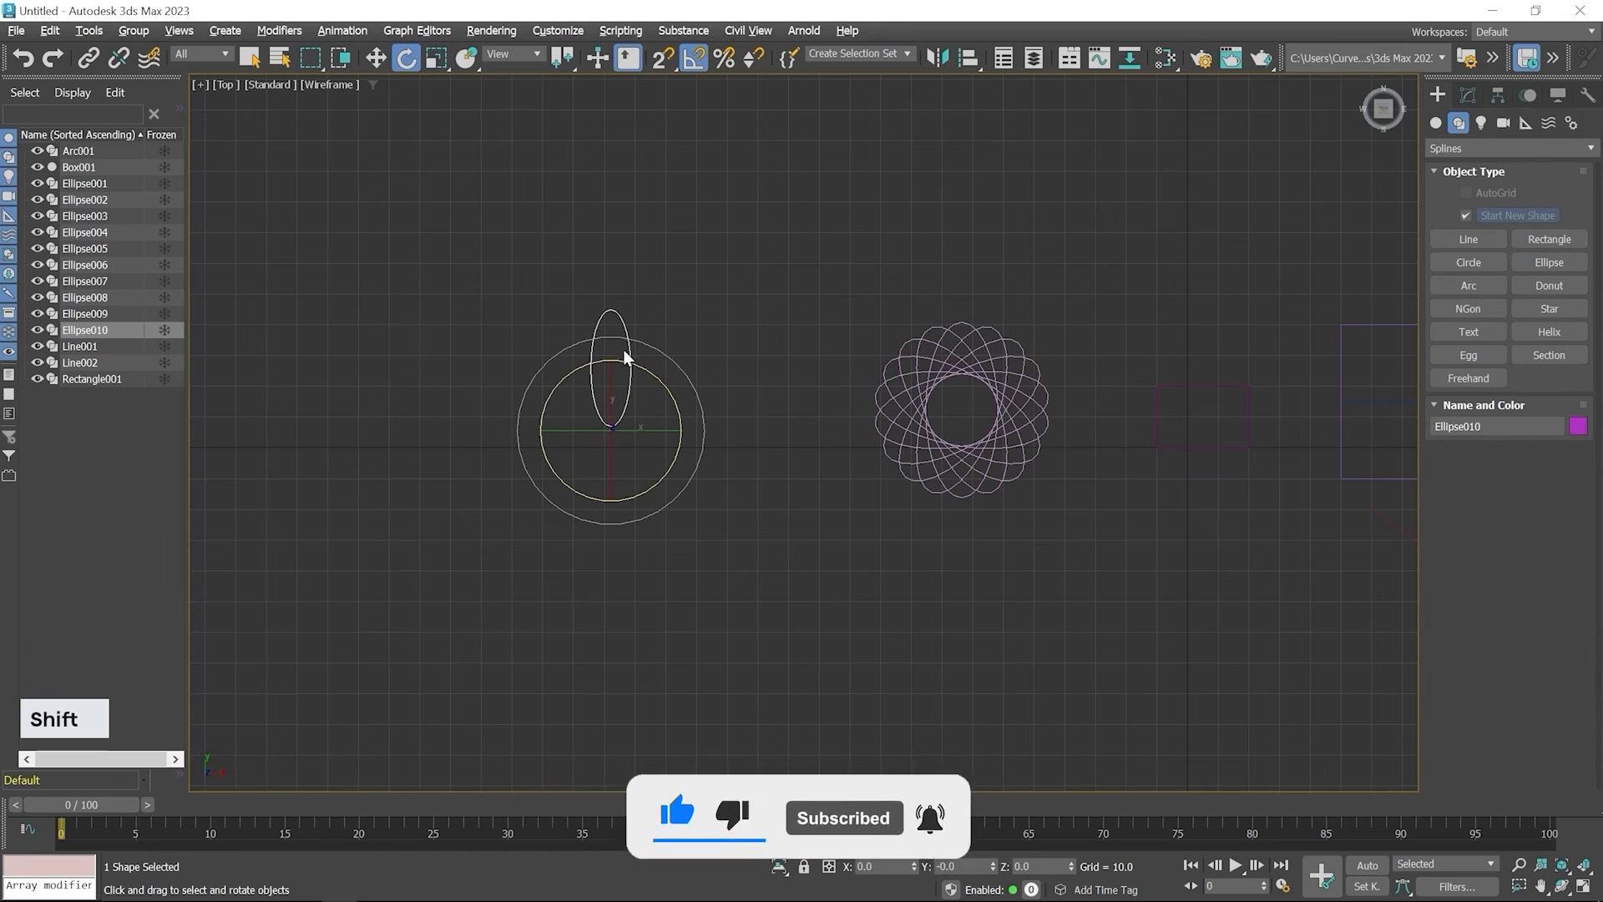
pyautogui.keyDown('shift'); pyautogui.moveTo(624, 352); pyautogui.dragTo(652, 350); pyautogui.keyUp('shift')
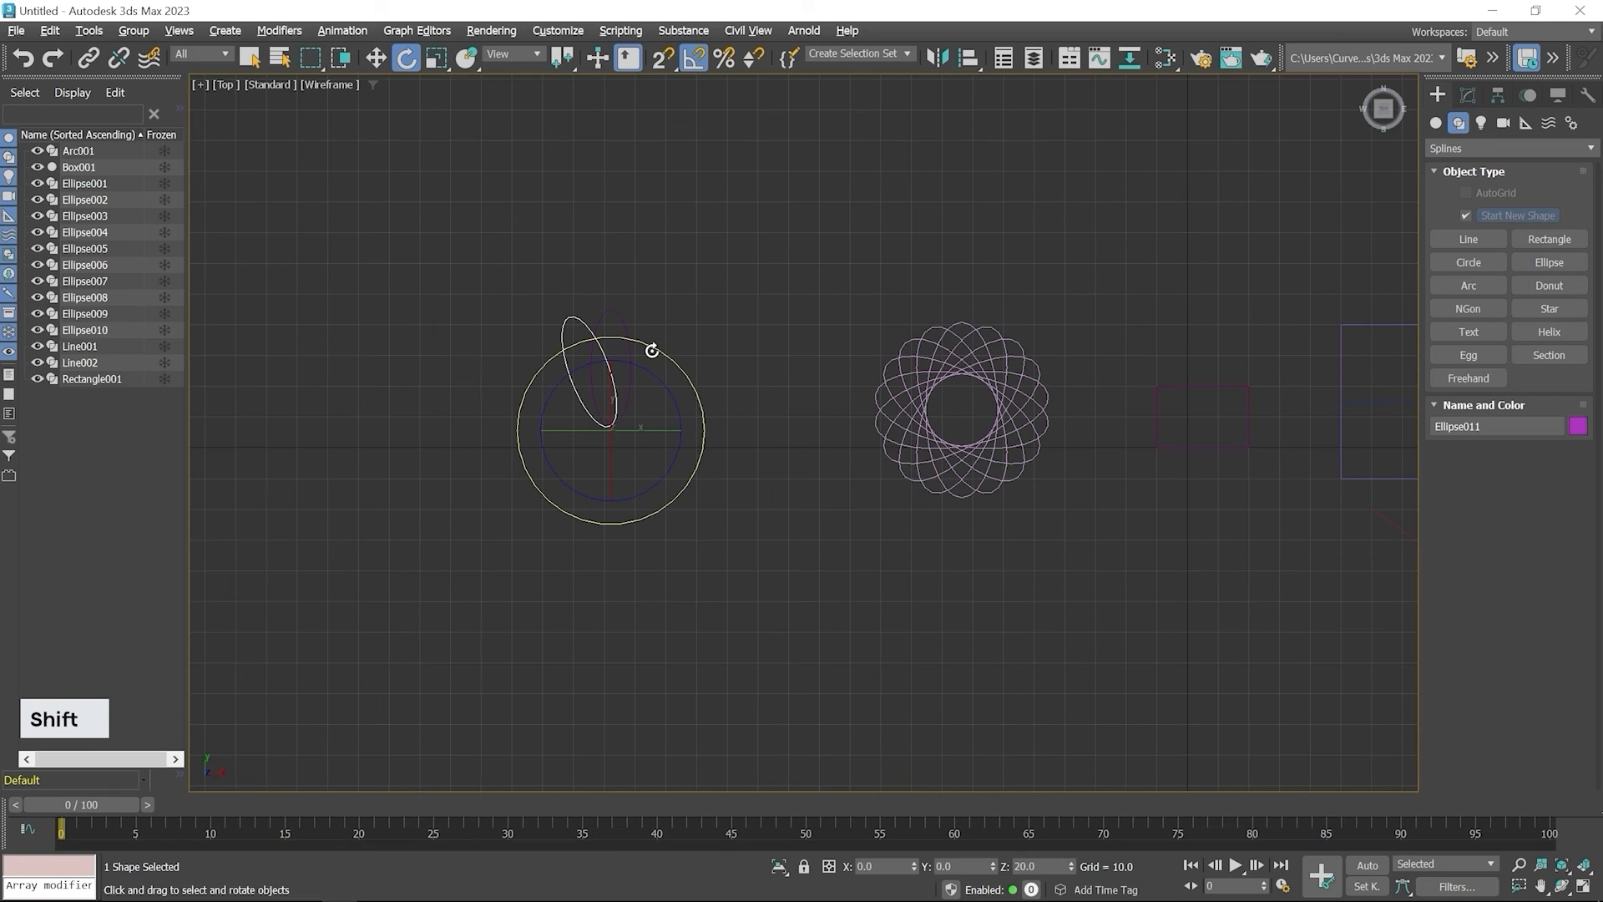
pyautogui.keyDown('shift'); pyautogui.moveTo(652, 350); pyautogui.dragTo(652, 350); pyautogui.keyUp('shift')
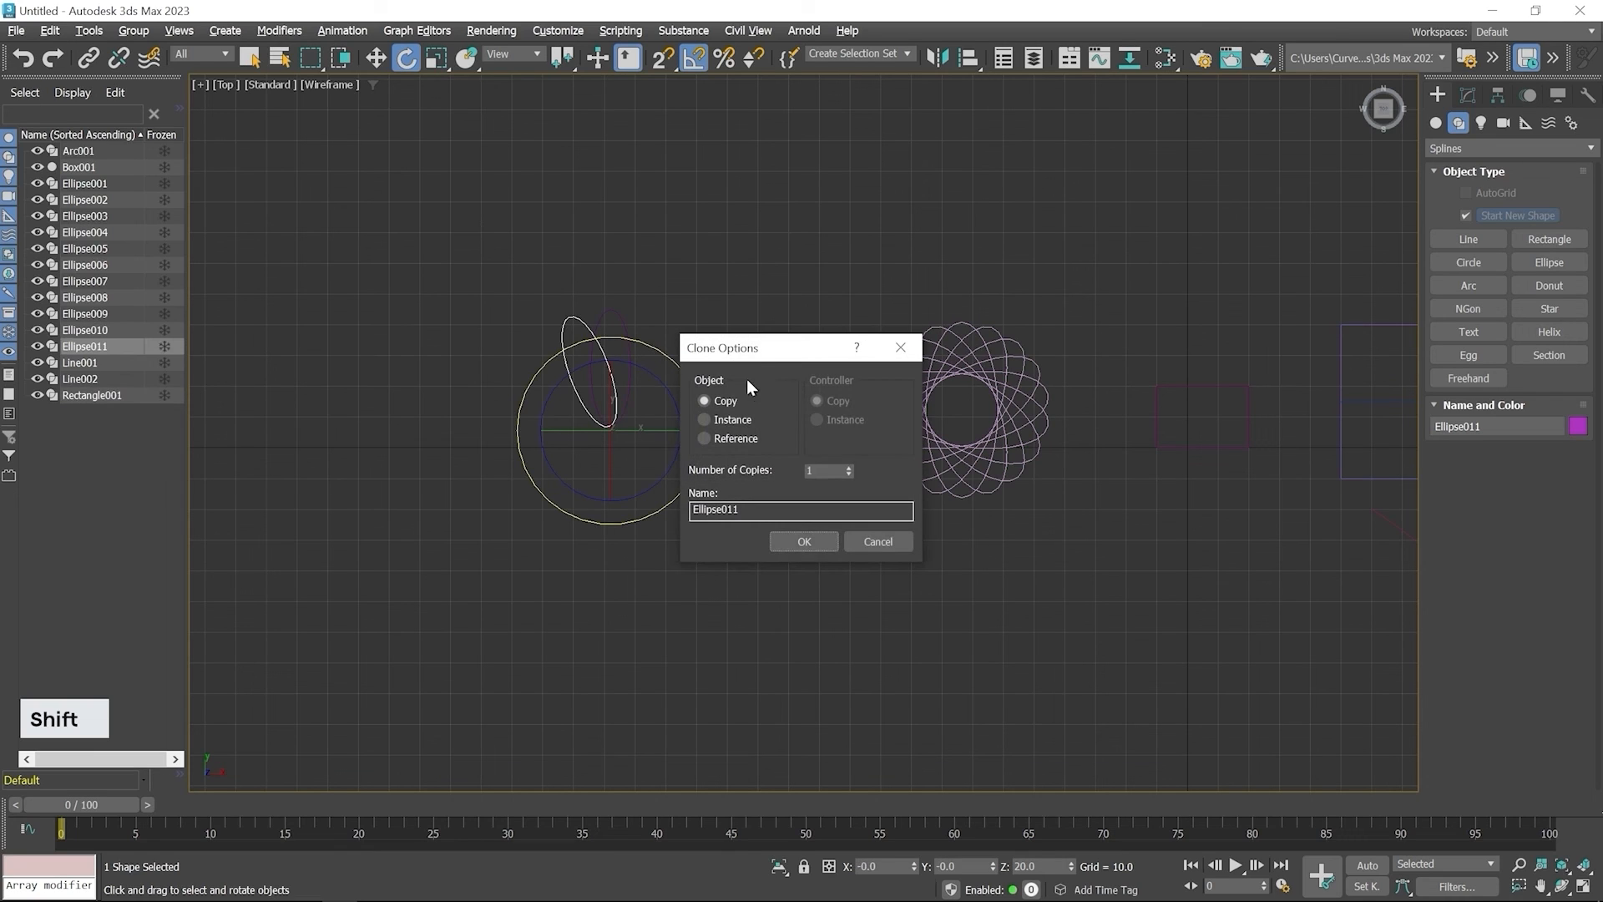
pyautogui.doubleClick(827, 472)
pyautogui.write('17')
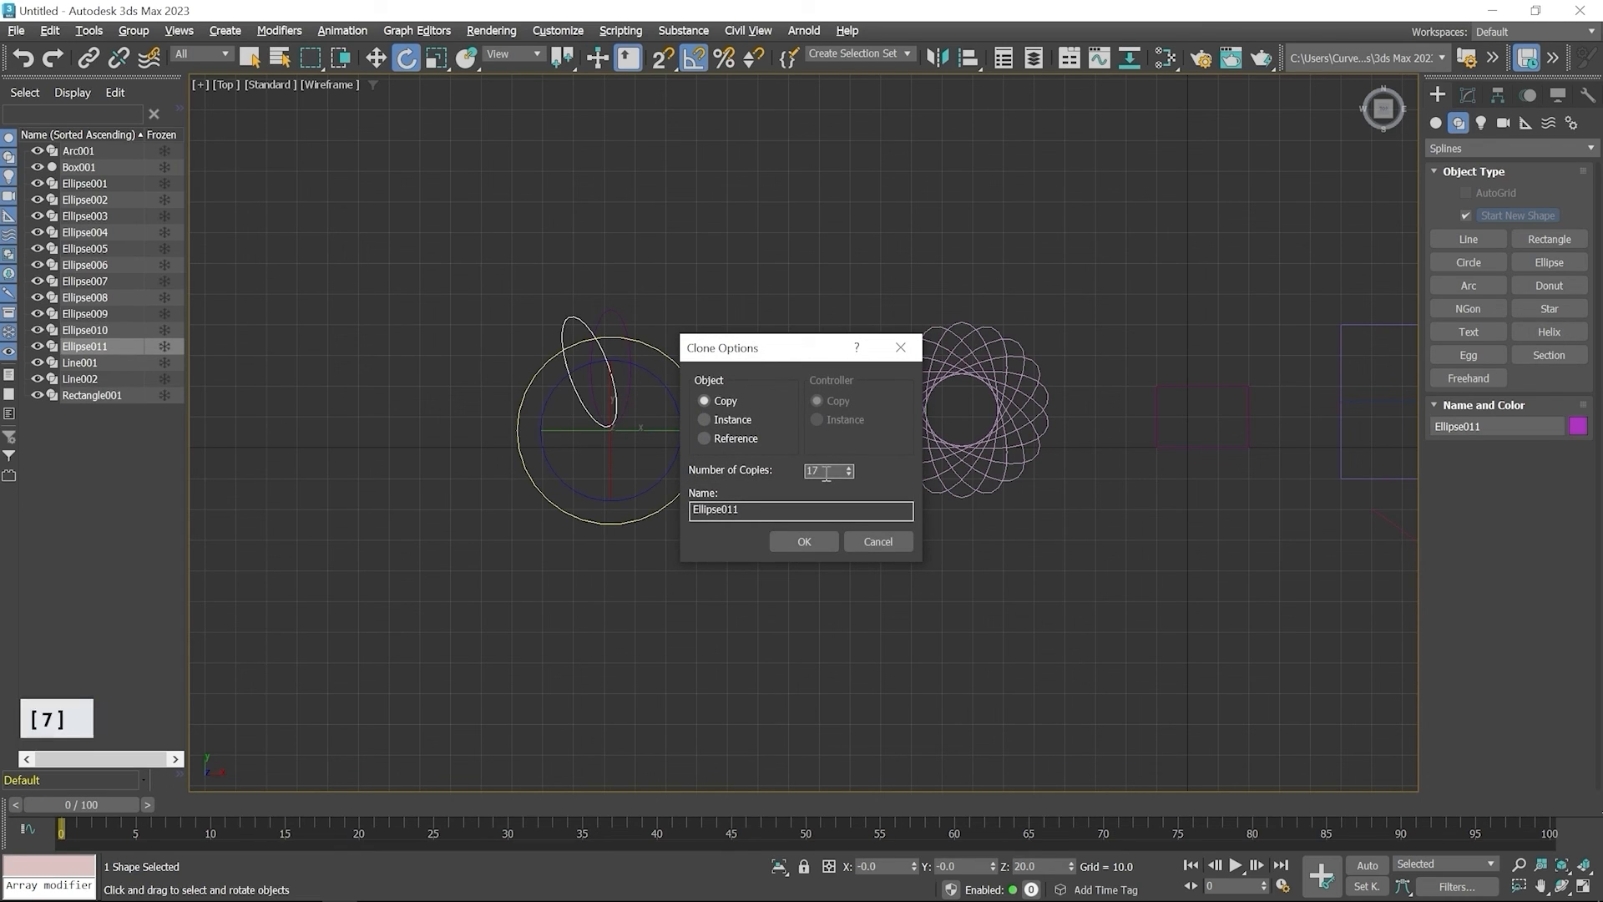
pyautogui.click(811, 542)
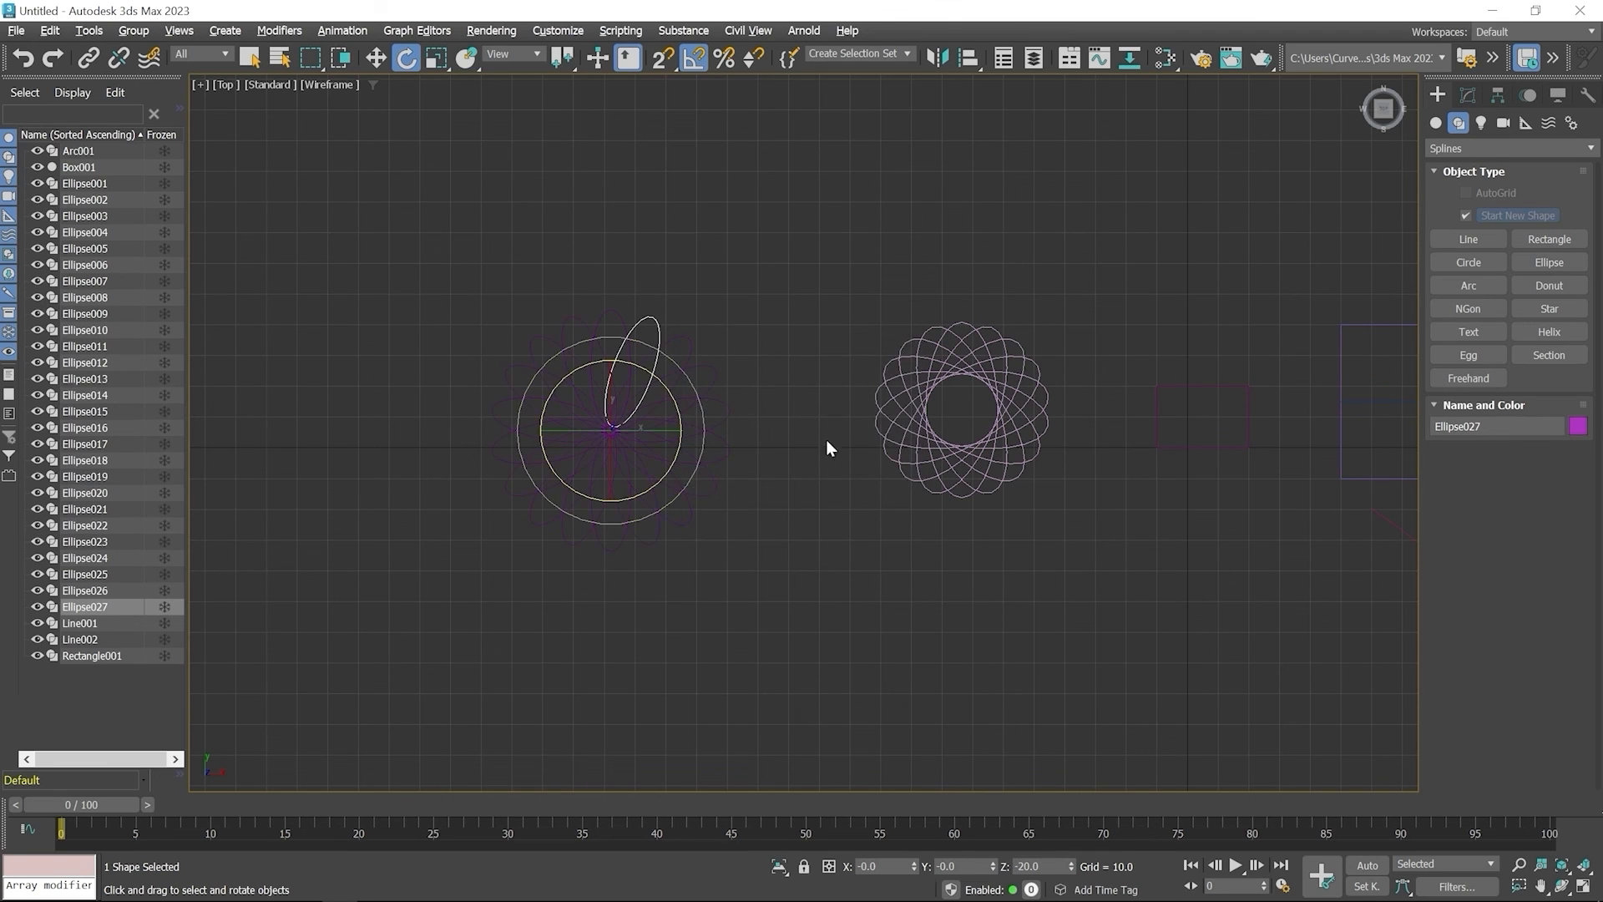
pyautogui.click(821, 334)
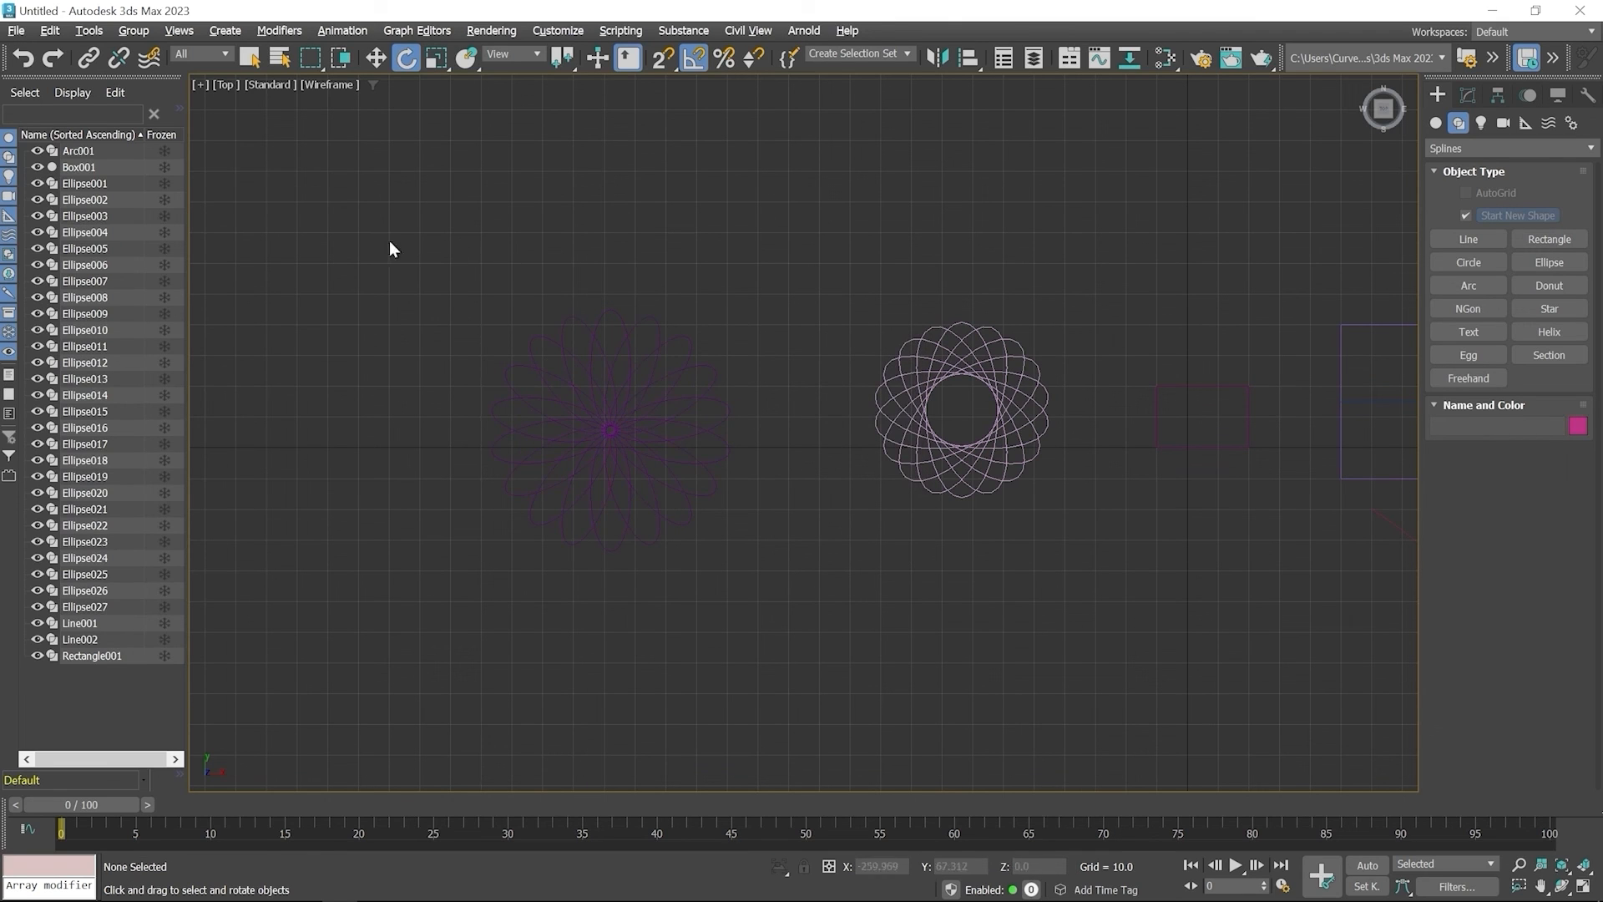
# Change the object color of all ellipses in the new flower pattern to pale cyan and clear the selection
pyautogui.moveTo(383, 242); pyautogui.dragTo(841, 637)
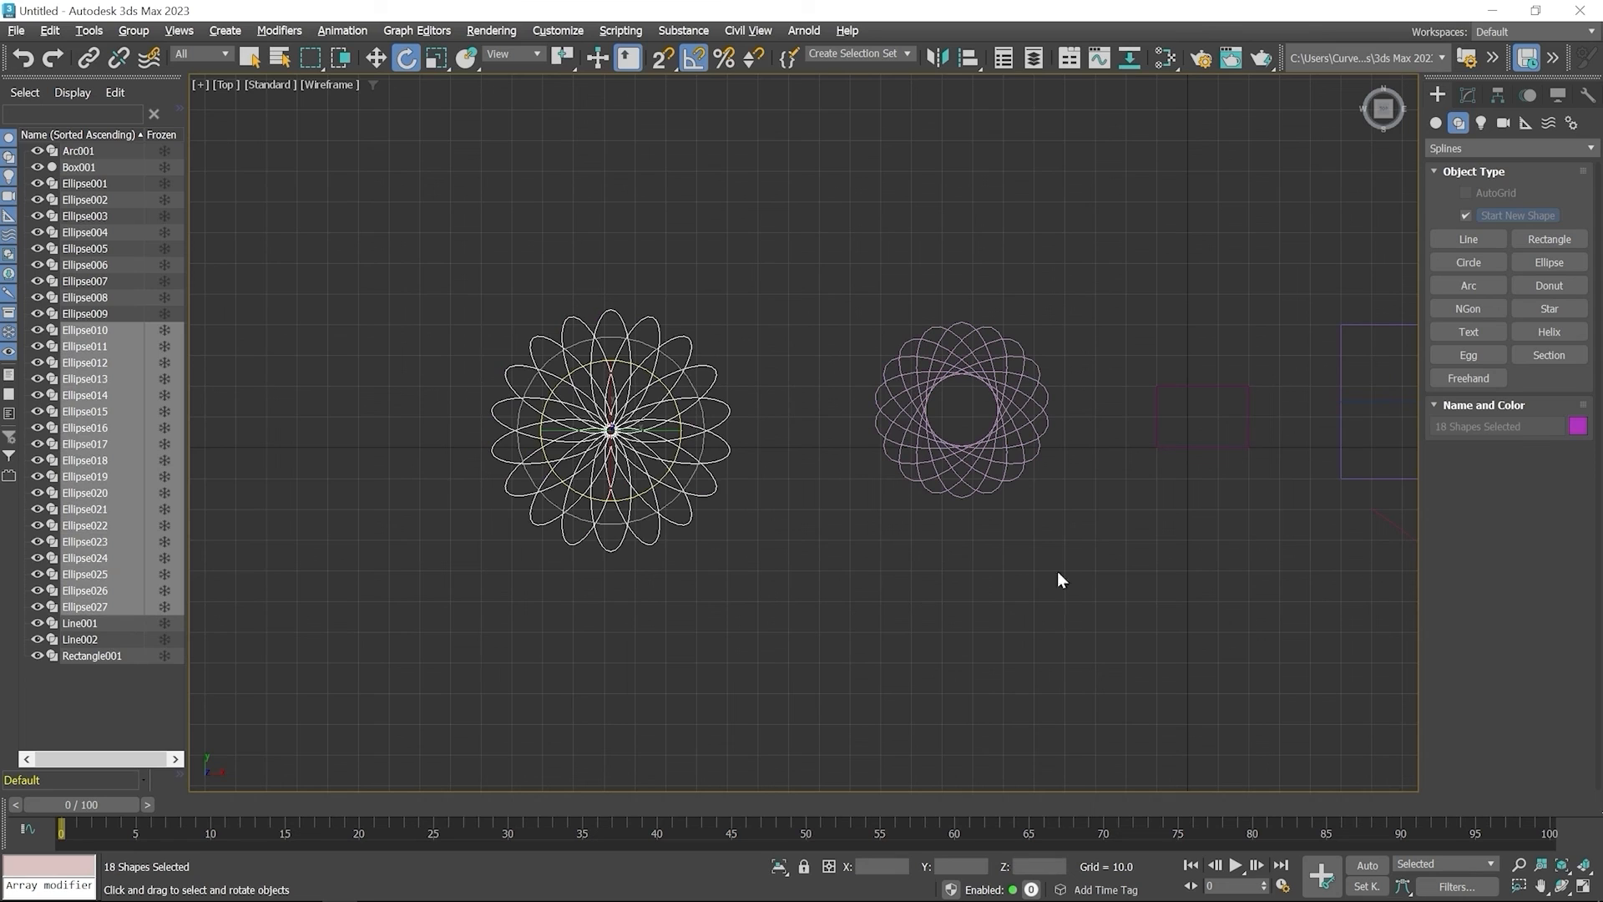
pyautogui.click(1577, 427)
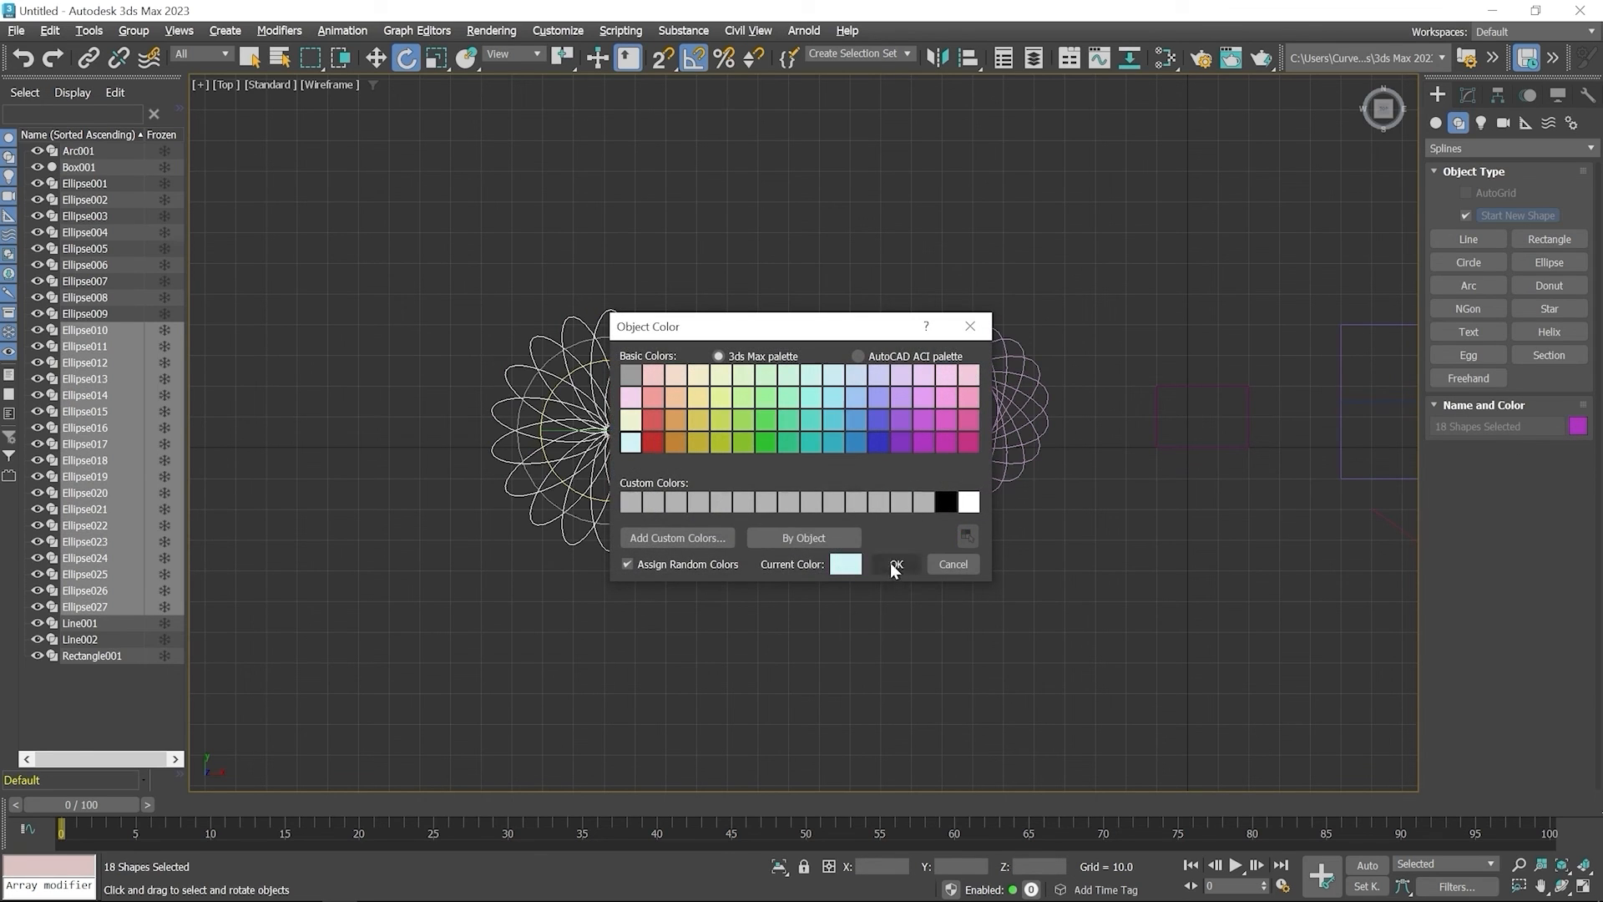
pyautogui.click(892, 565)
pyautogui.click(802, 509)
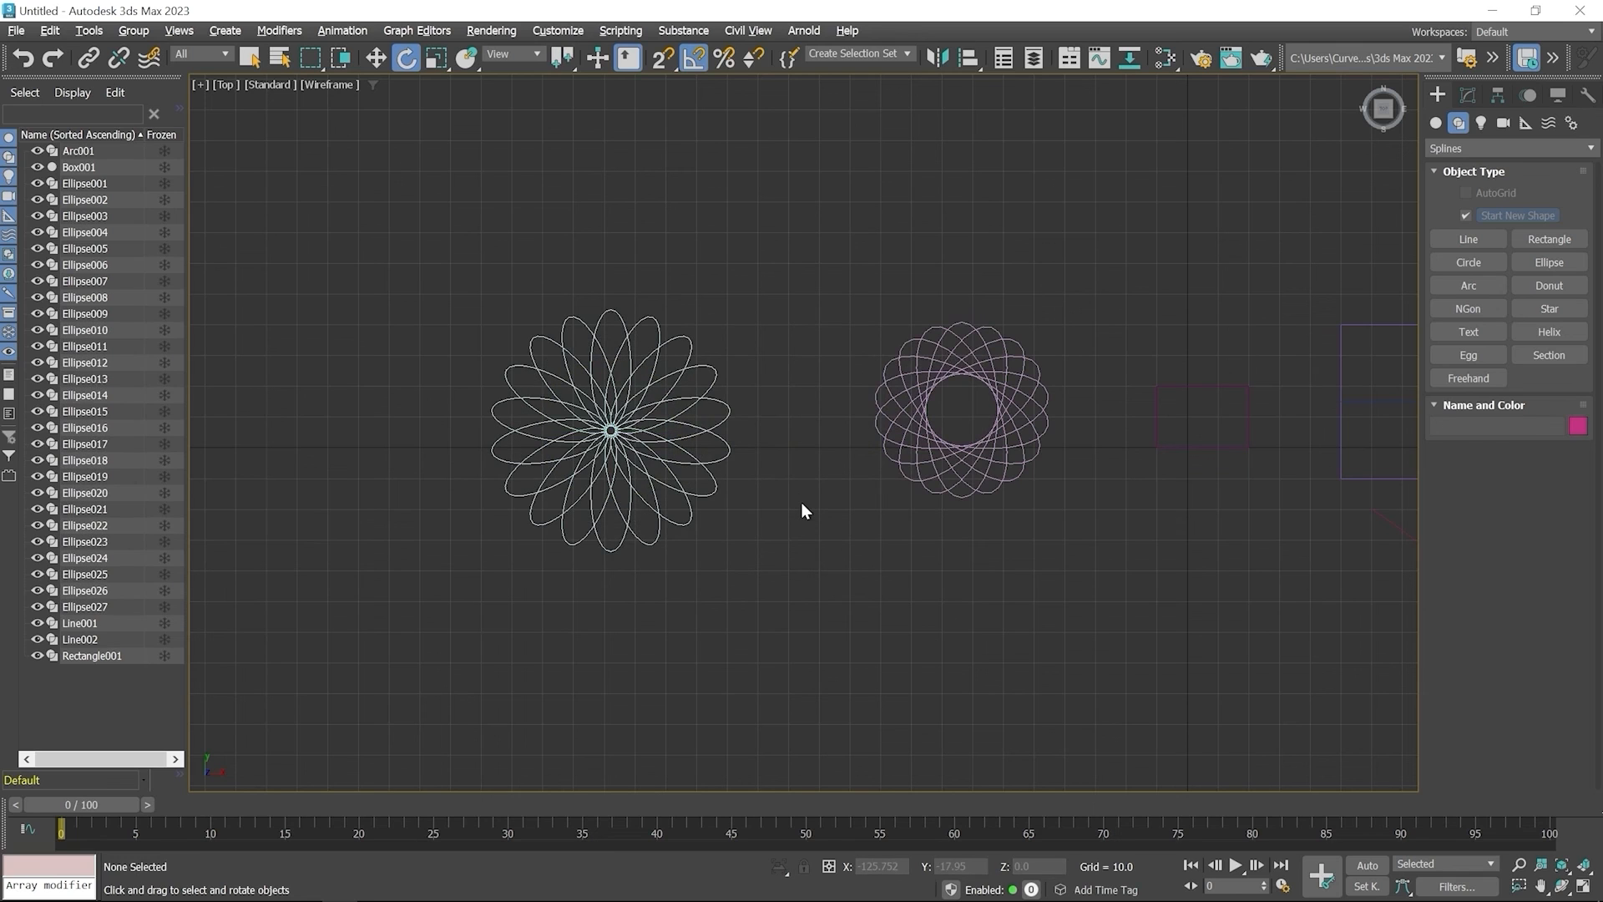